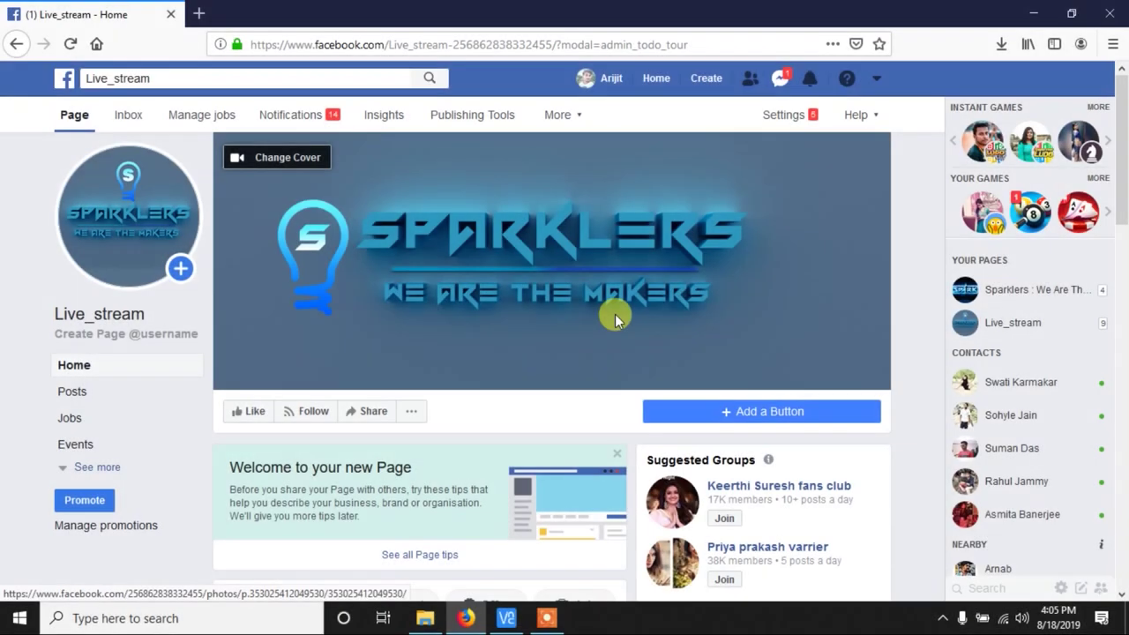
# Scroll down the Live_stream page to review the Posts section and its earlier live video.
pyautogui.scroll(-2, 545, 467)
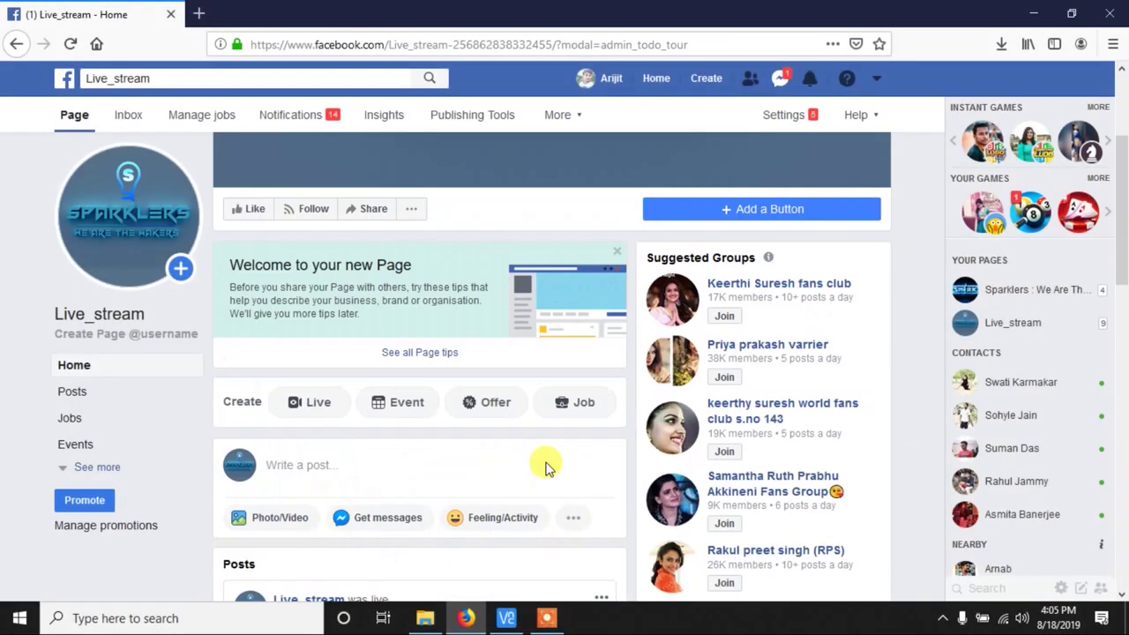
pyautogui.scroll(-4, 538, 450)
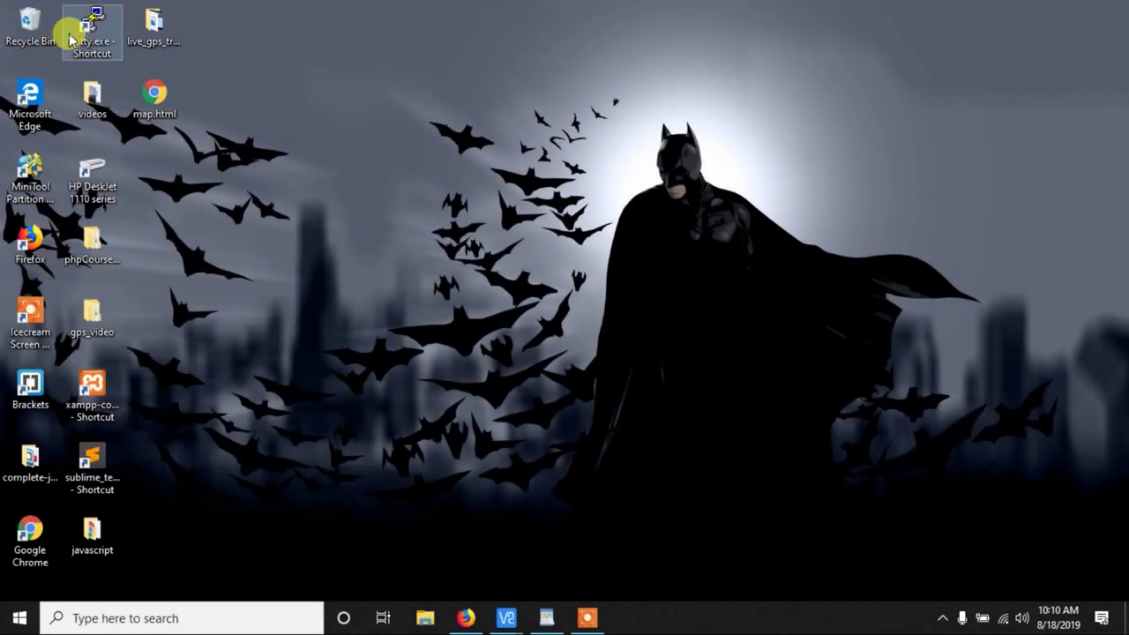
# Open an SSH session to raspberrypi.local in PuTTY, log in as pi, and type sudo raspi-config.
pyautogui.doubleClick(70, 37)
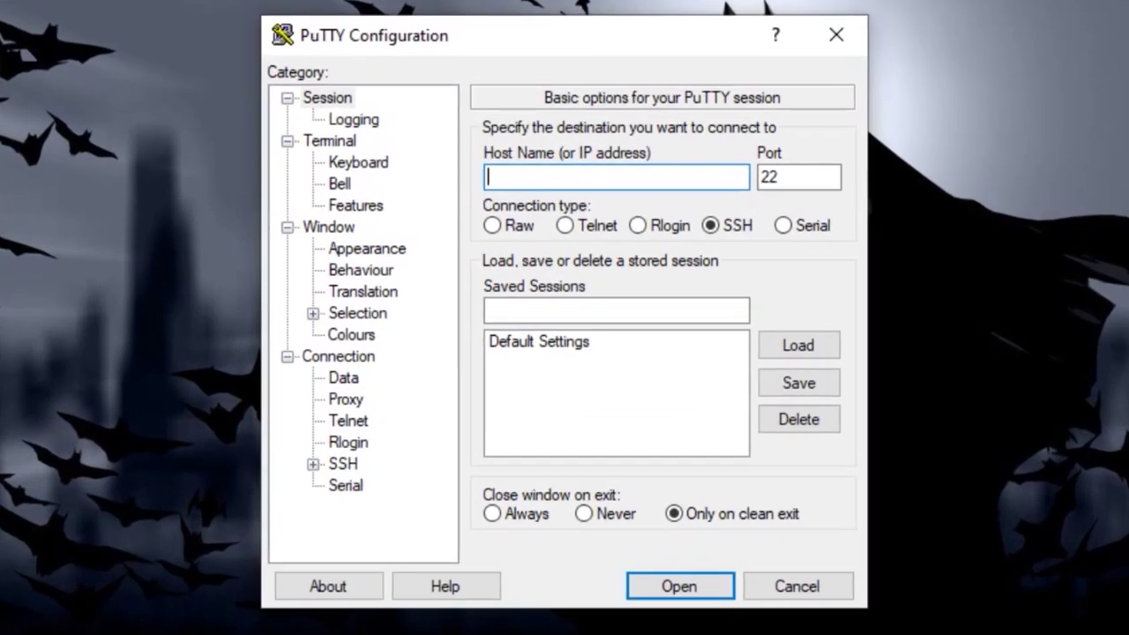
pyautogui.write('raspberrypi.local')
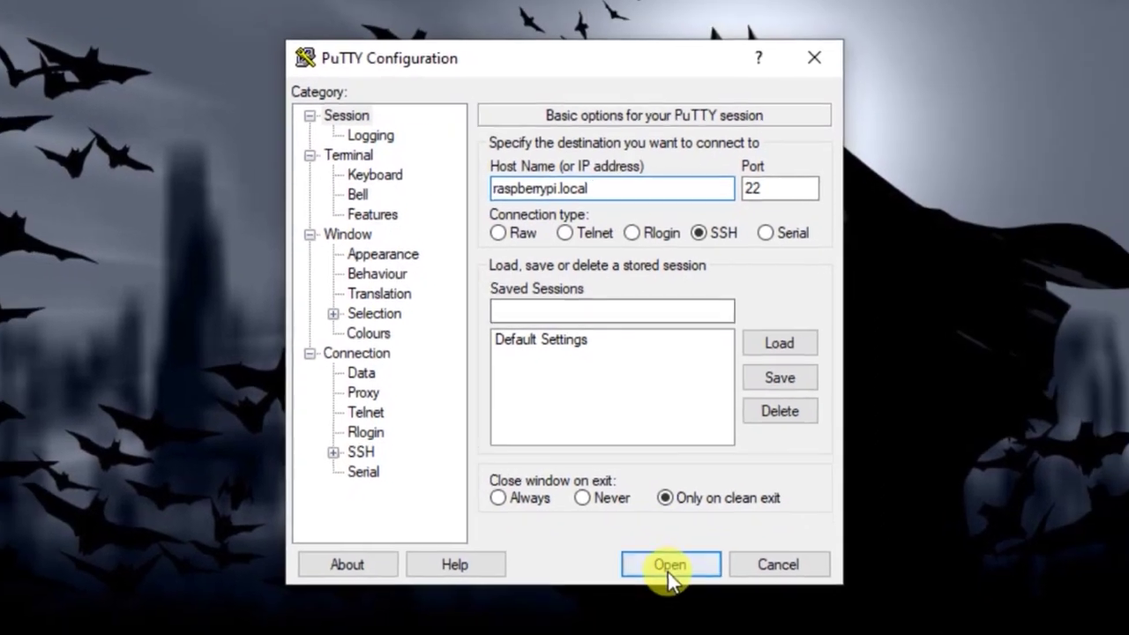
pyautogui.click(686, 601)
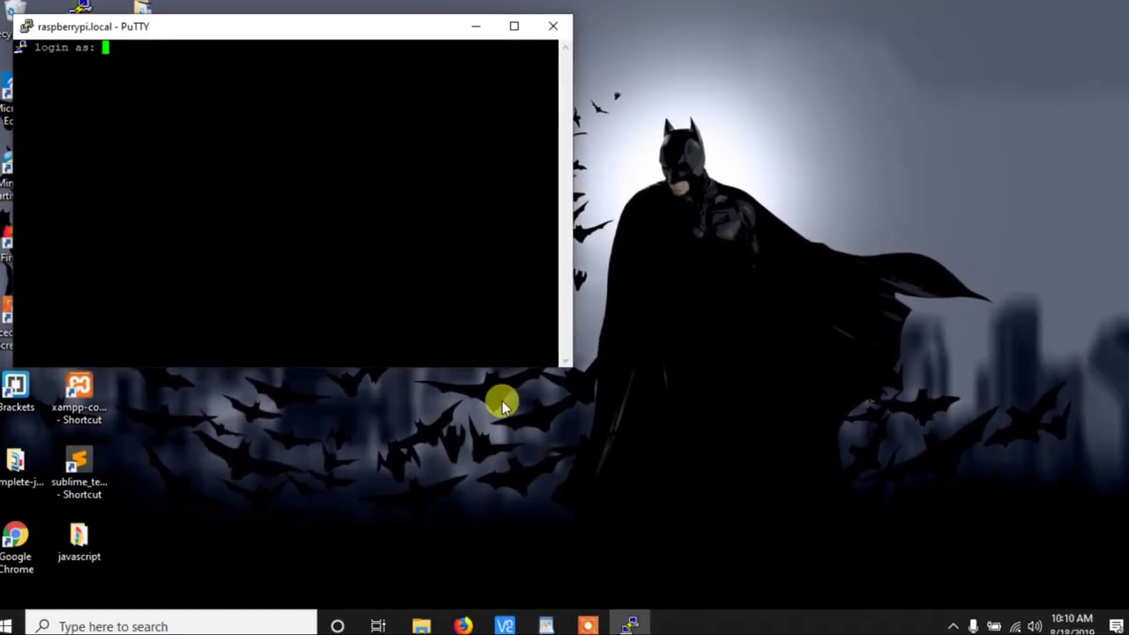
pyautogui.write('pi')
pyautogui.press('Return')
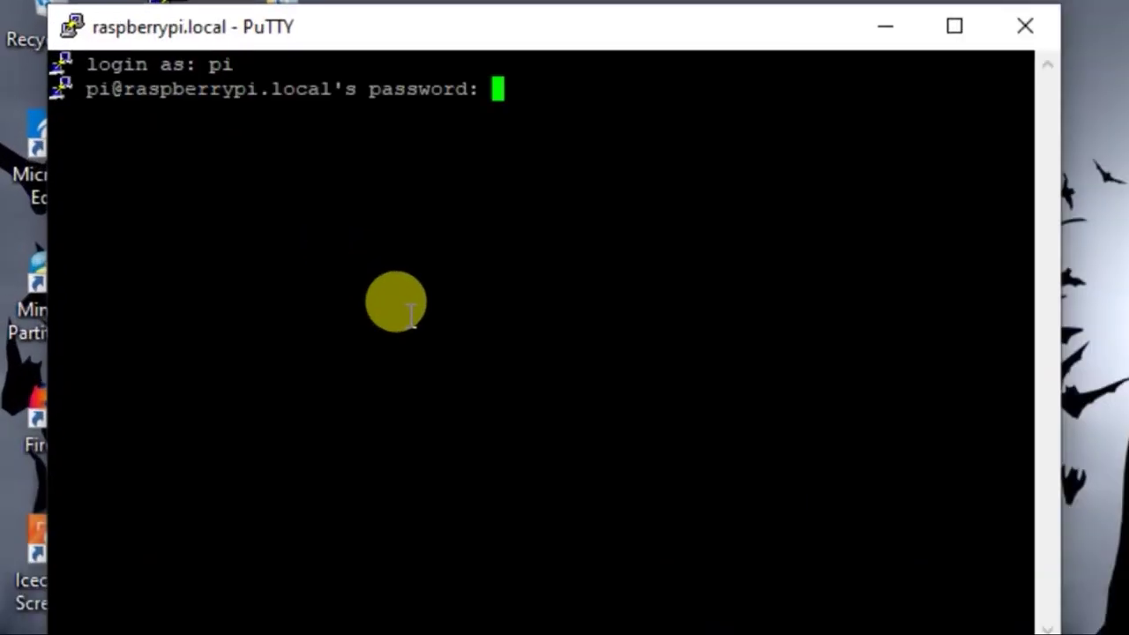
pyautogui.press('Return')
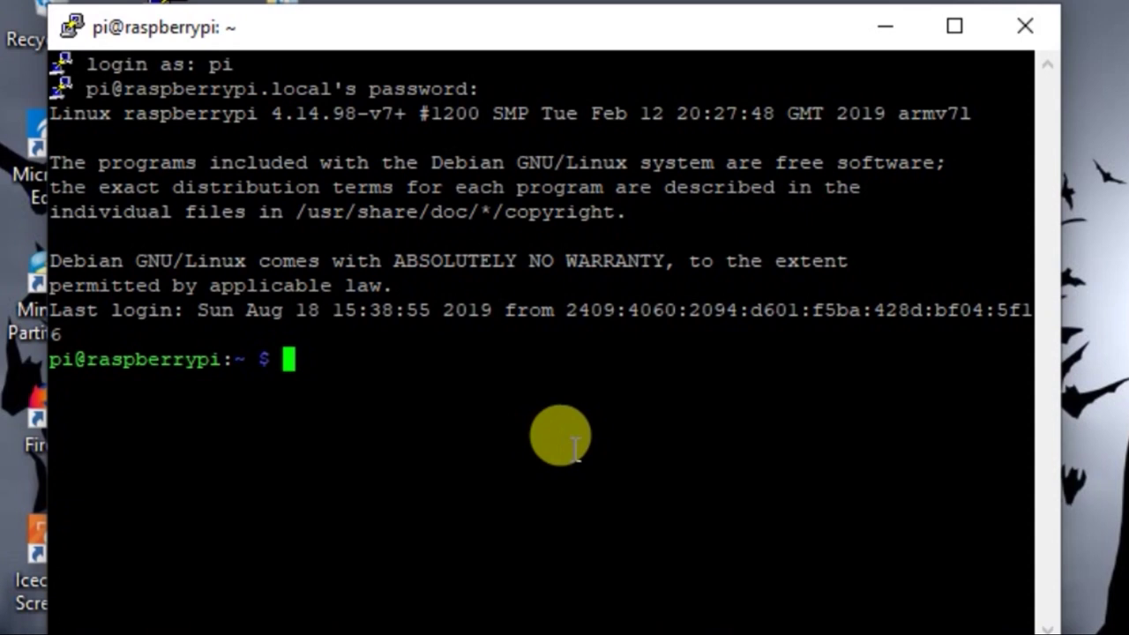
pyautogui.write('sudo')
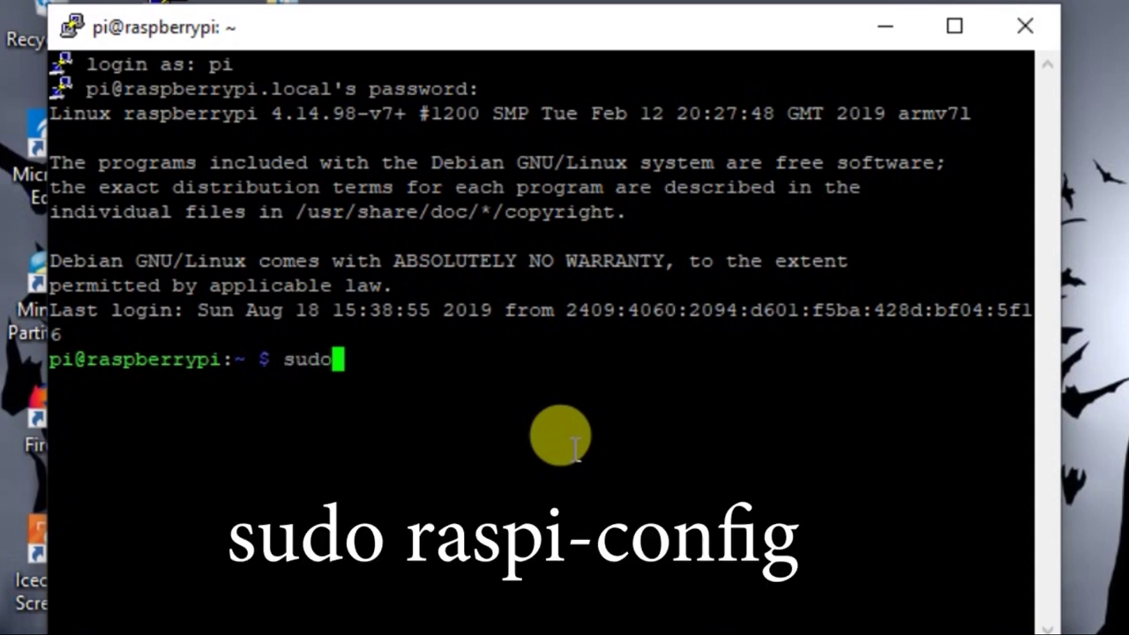
pyautogui.write(' raspi-co')
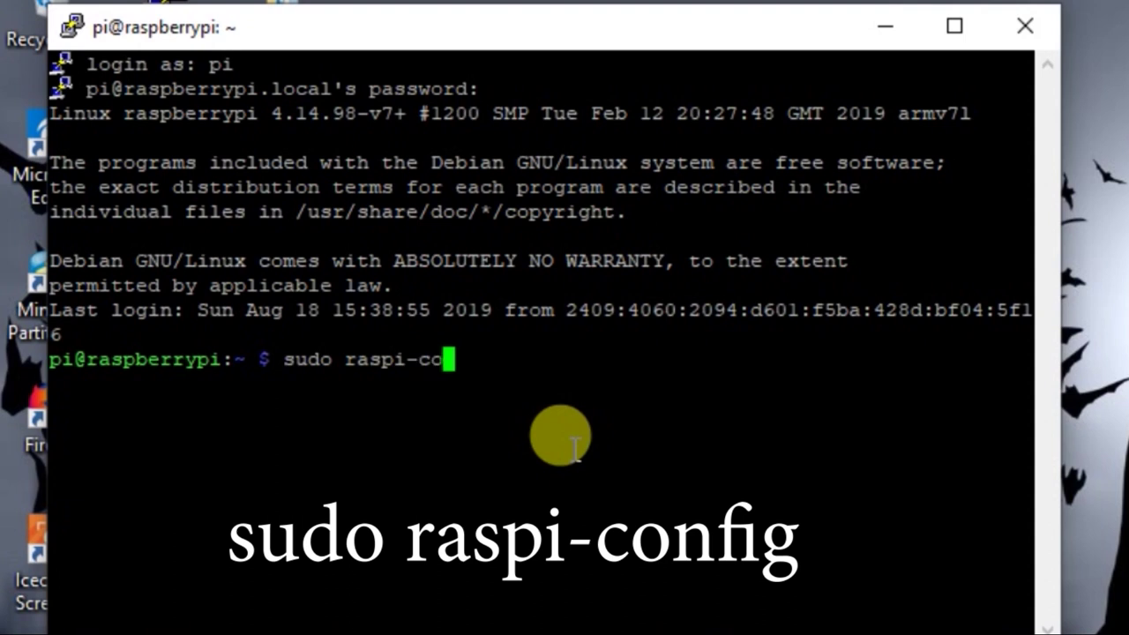
pyautogui.write('nfig')
# Run raspi-config, enable P1 Camera under Interfacing Options, and Finish back to the shell.
pyautogui.press('Return')
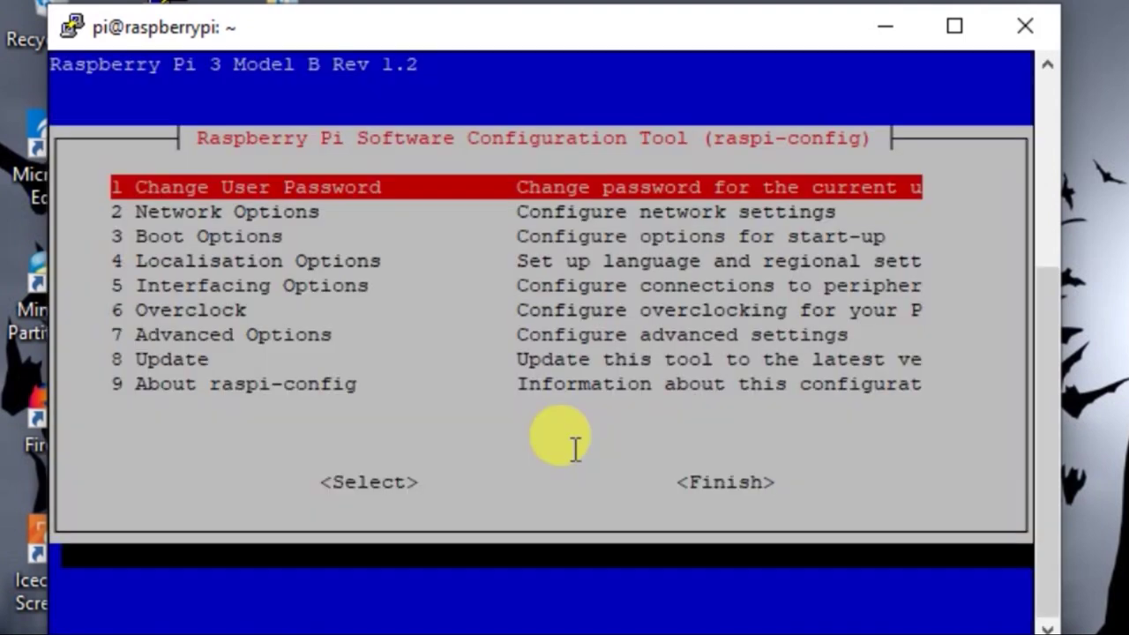
pyautogui.press('Down')
pyautogui.press('Down')
pyautogui.press('Down')
pyautogui.press('Down')
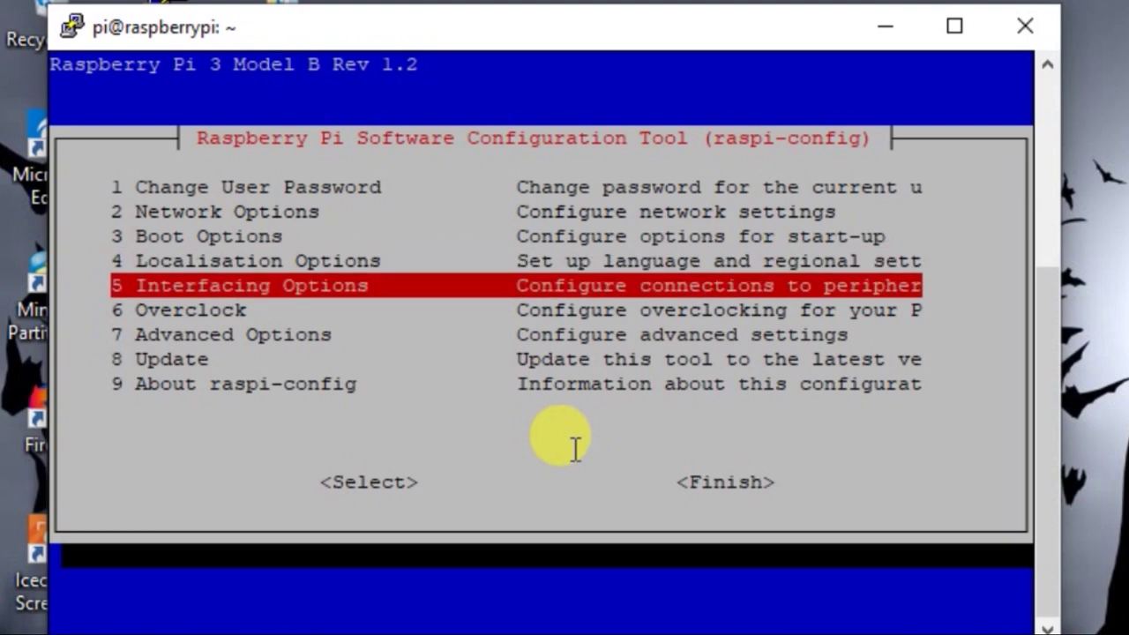
pyautogui.press('Return')
pyautogui.press('Return')
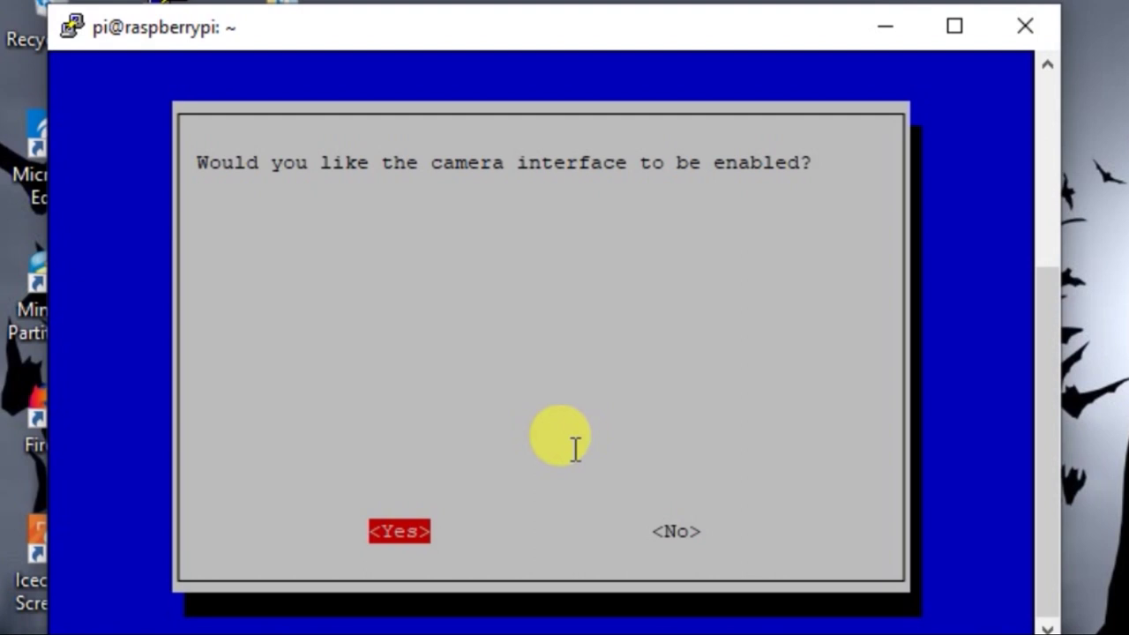
pyautogui.press('Return')
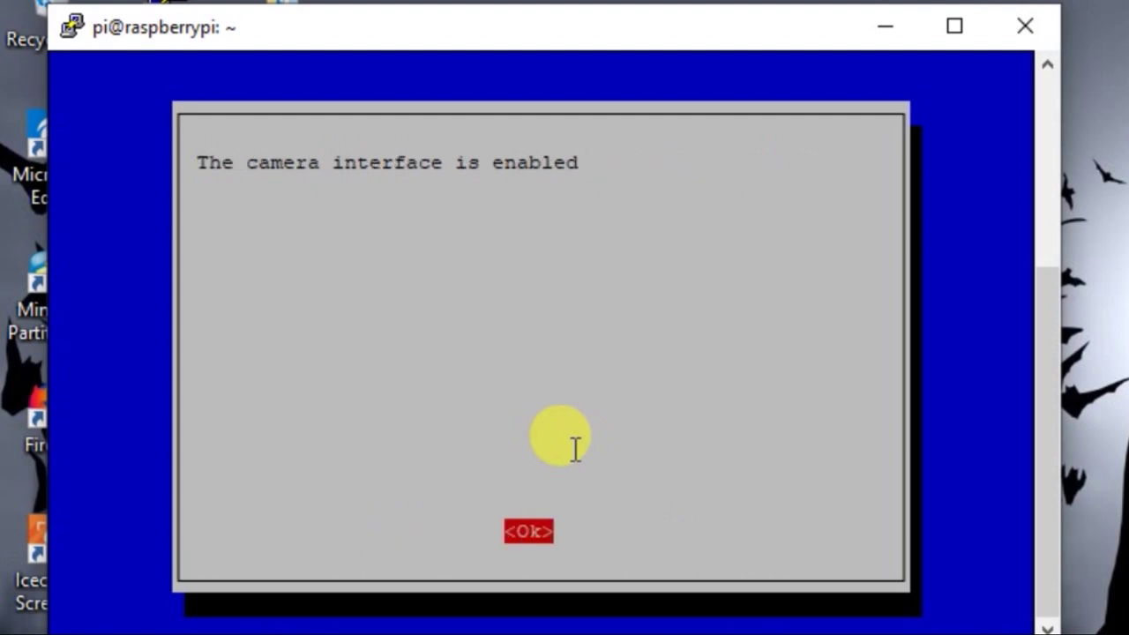
pyautogui.press('Return')
pyautogui.press('Tab')
pyautogui.press('Tab')
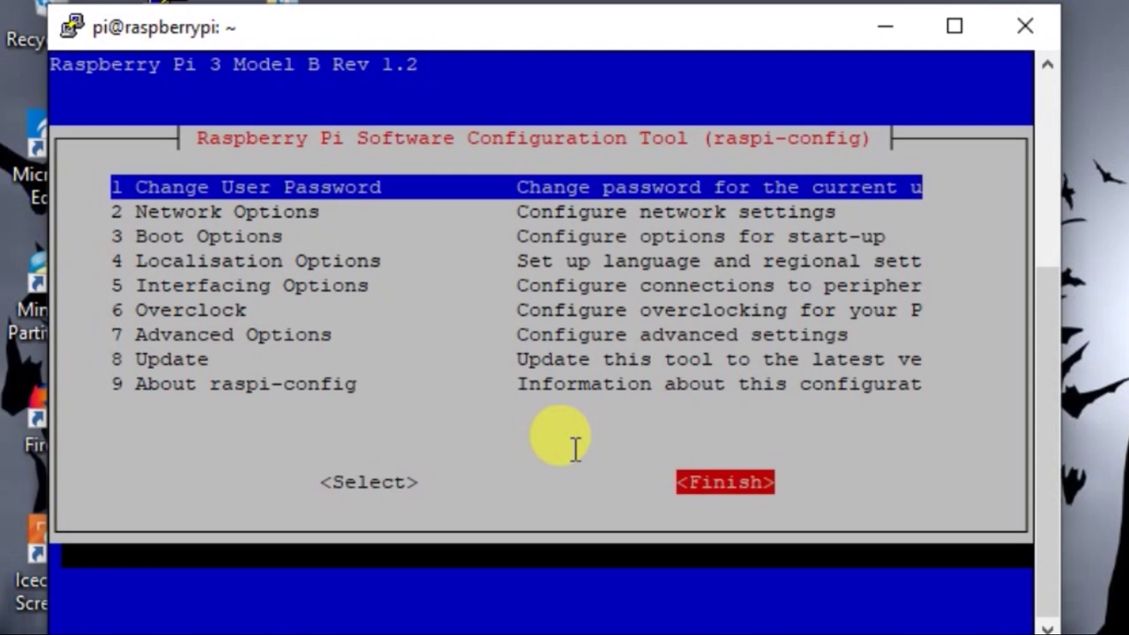
pyautogui.press('Return')
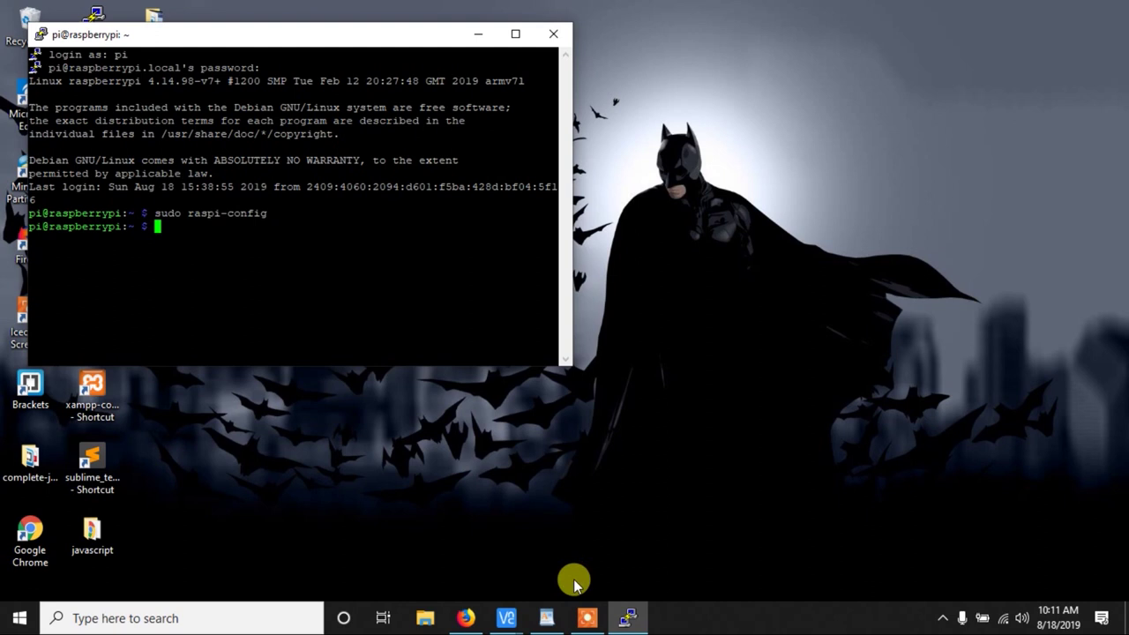
# Copy 'sudo apt-get install ffmpeg' from the WordPad notes, paste it into PuTTY, and run it.
pyautogui.click(547, 618)
pyautogui.tripleClick(375, 186)
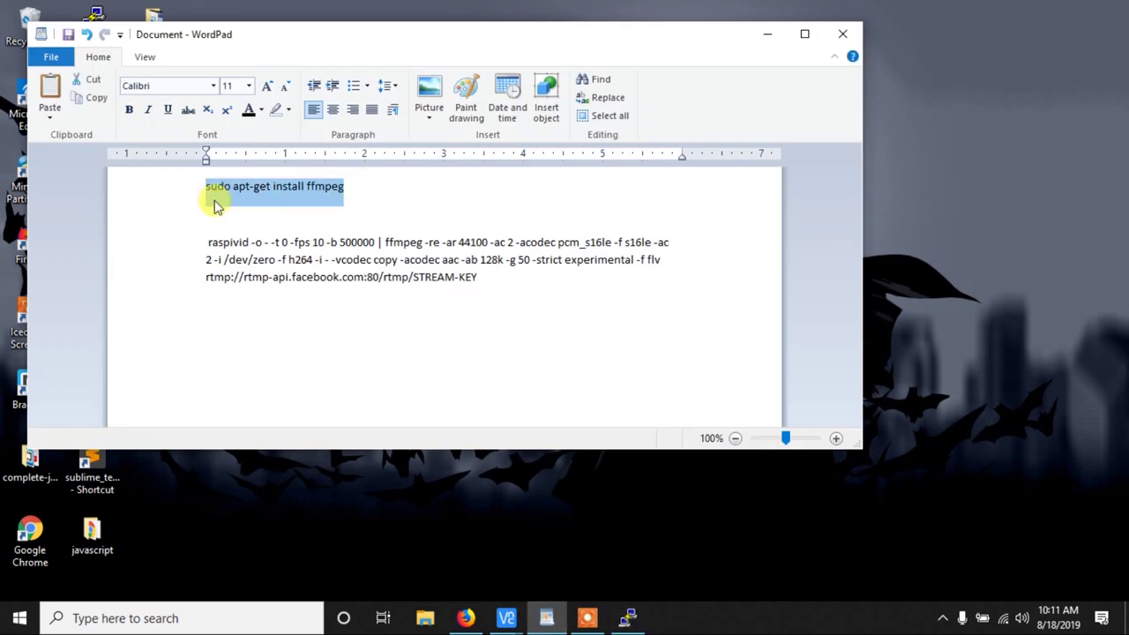
pyautogui.rightClick(232, 192)
pyautogui.click(265, 216)
pyautogui.click(767, 33)
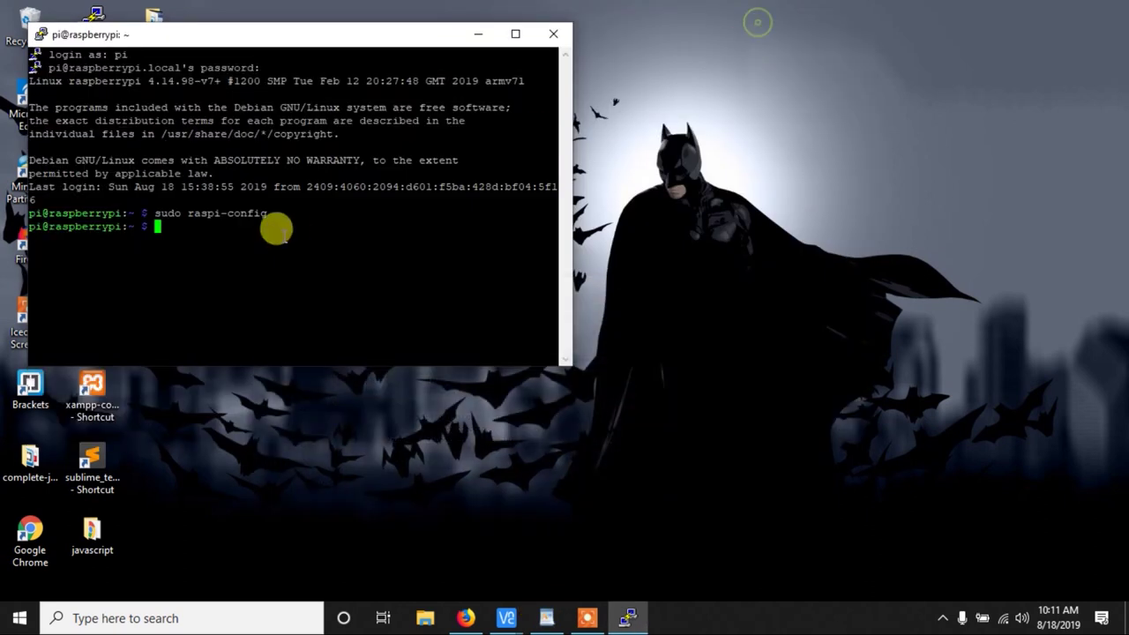
pyautogui.rightClick(273, 226)
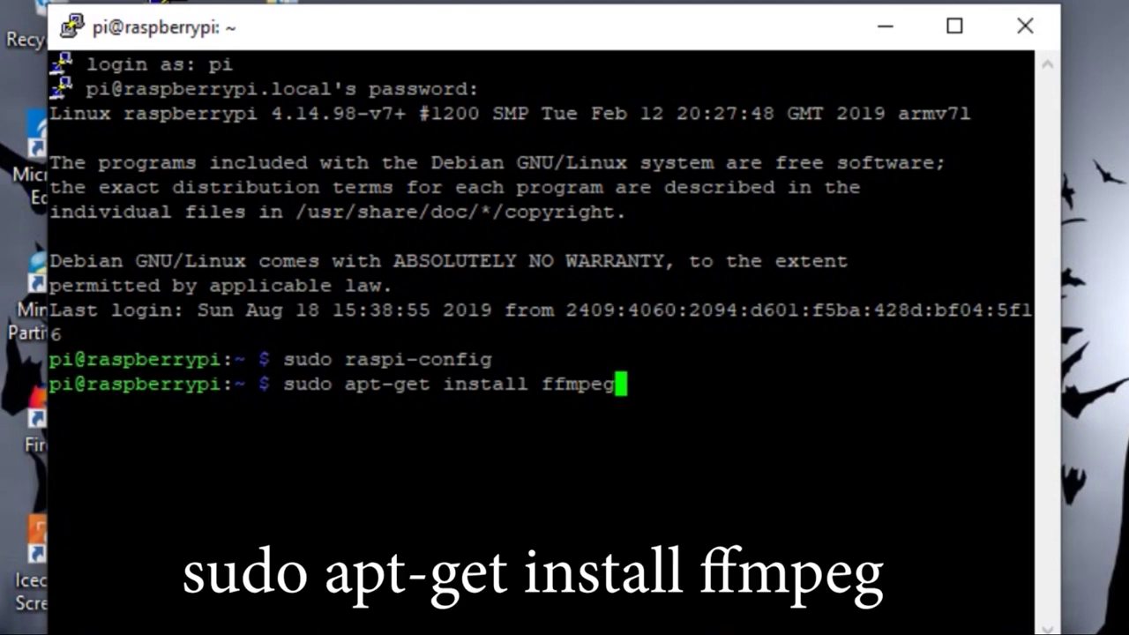
pyautogui.press('Return')
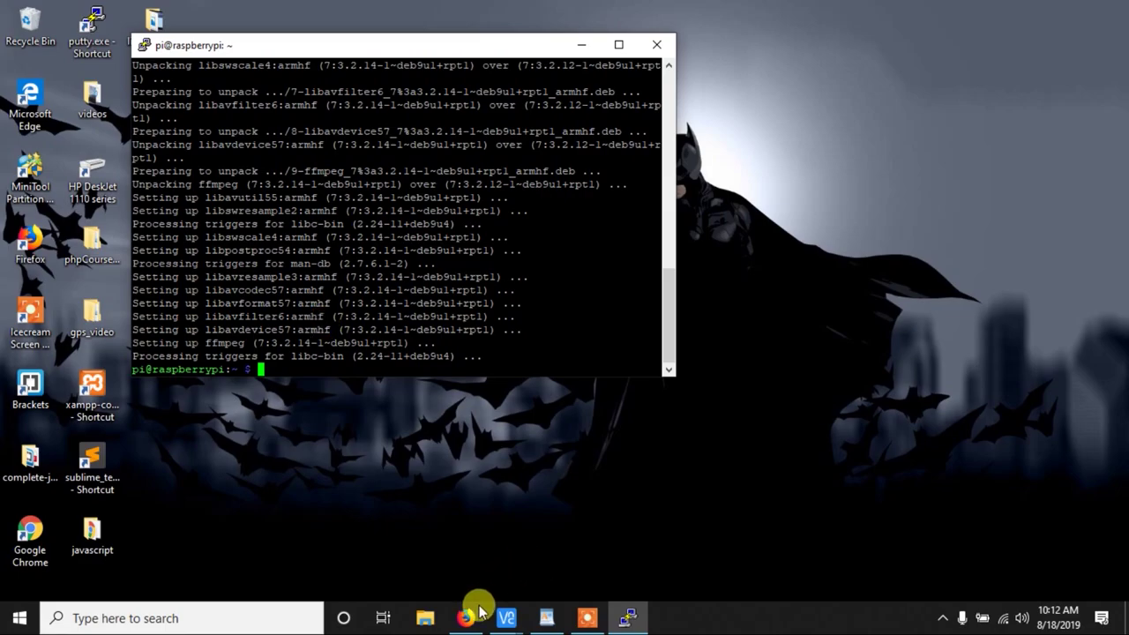
# Go to the Live_stream page's Publishing Tools Video Library and start a new + Live video.
pyautogui.click(465, 617)
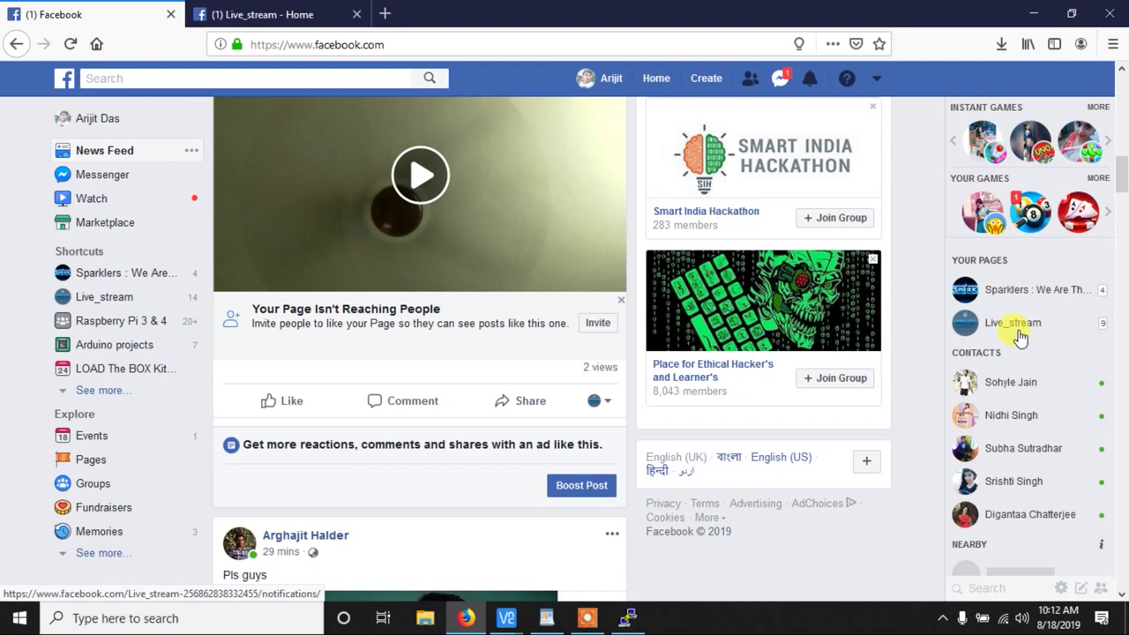
pyautogui.click(1015, 328)
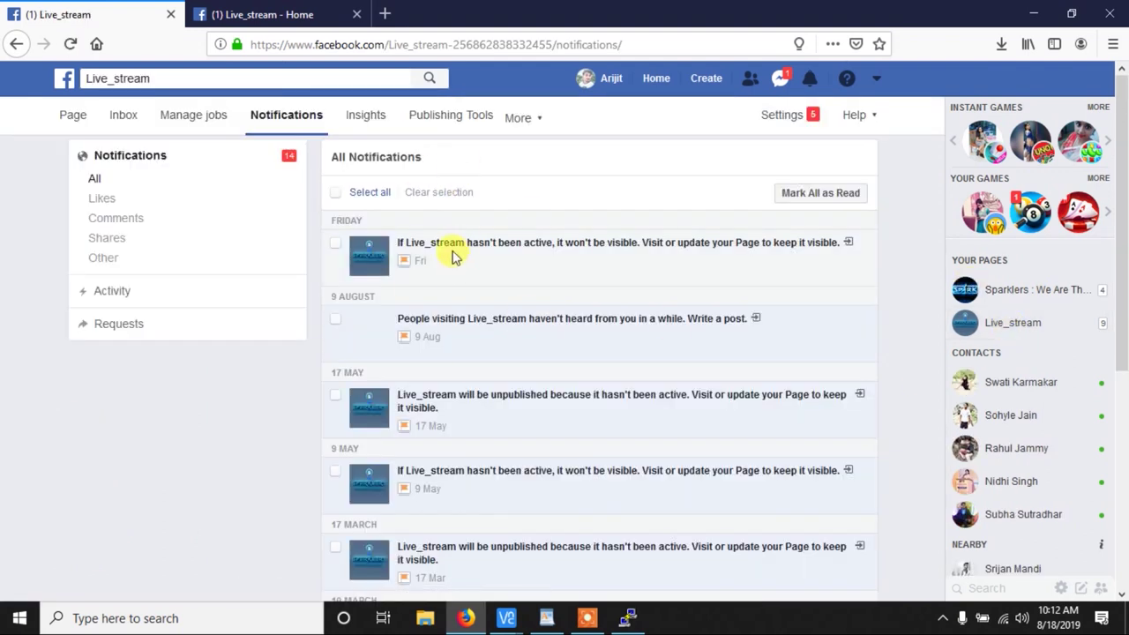
pyautogui.click(462, 124)
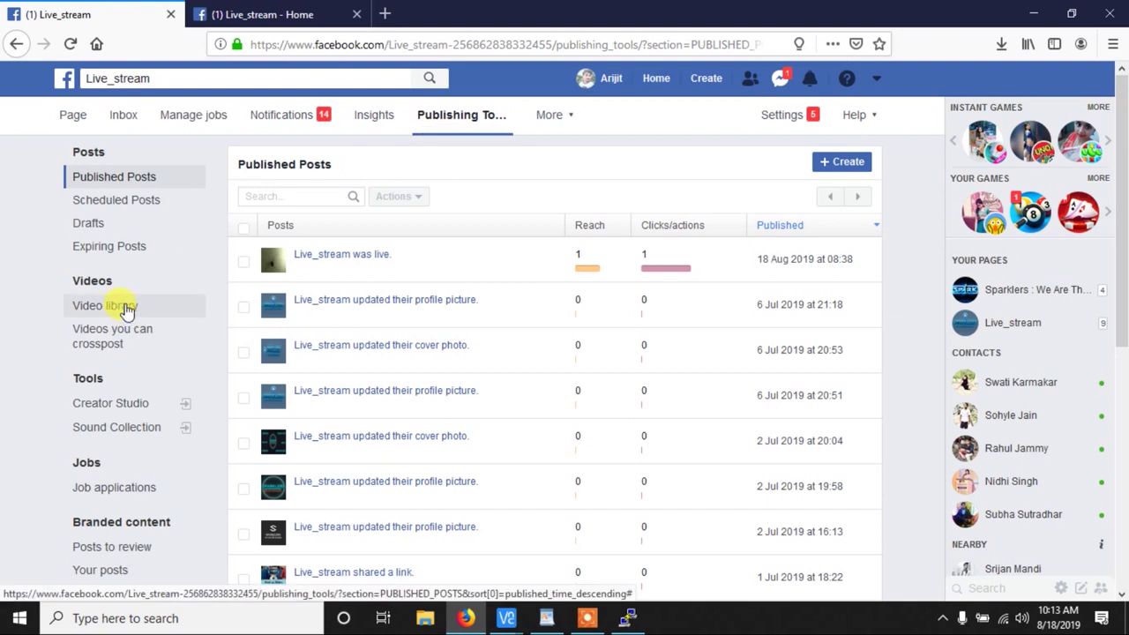
pyautogui.click(126, 307)
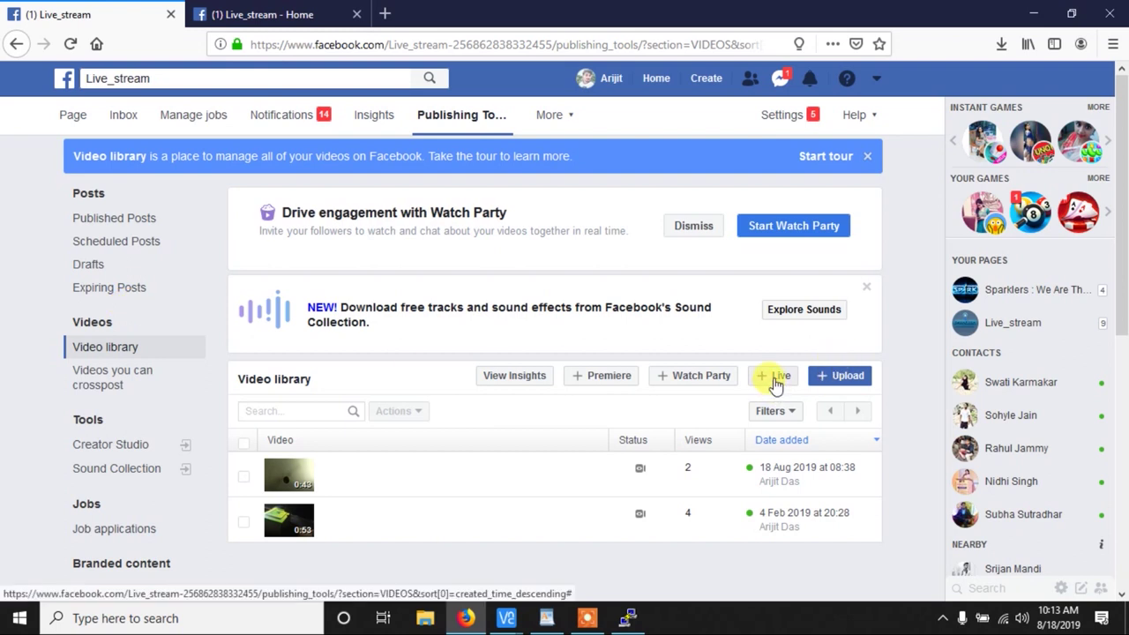
pyautogui.click(778, 385)
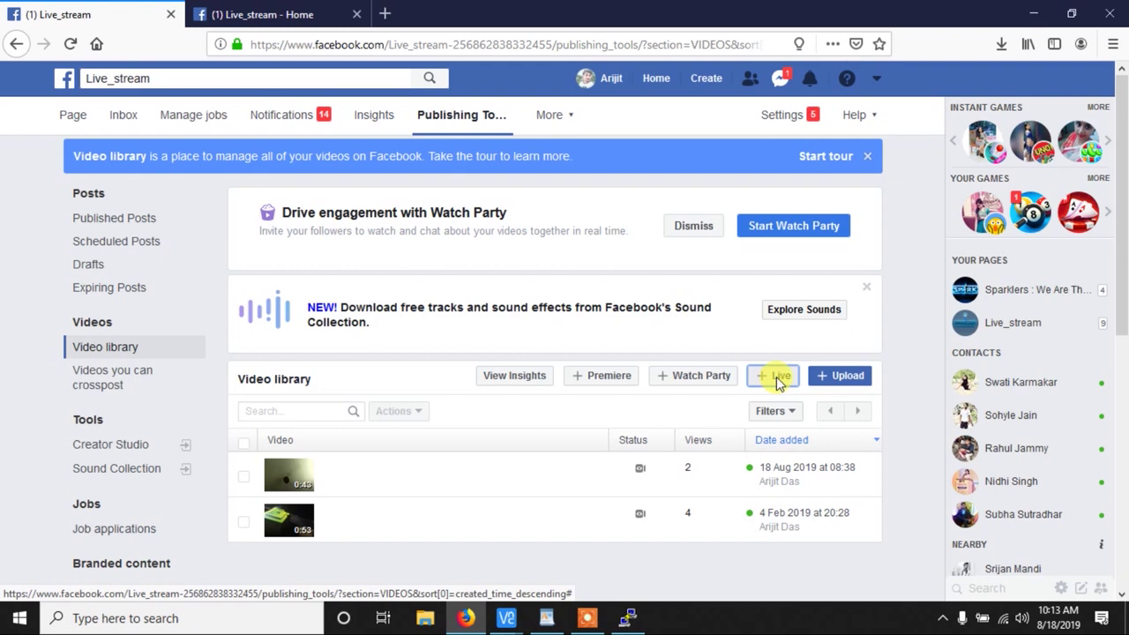
pyautogui.click(777, 380)
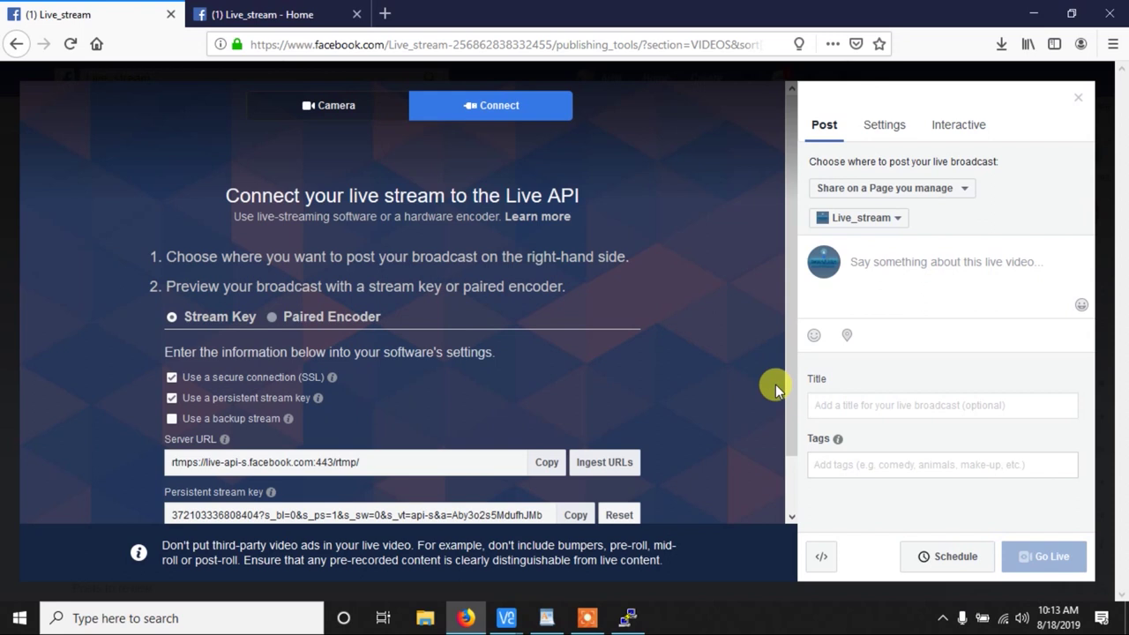
# Review the persistent stream key and title field in the Connect panel, then switch to PuTTY.
pyautogui.scroll(-1, 509, 413)
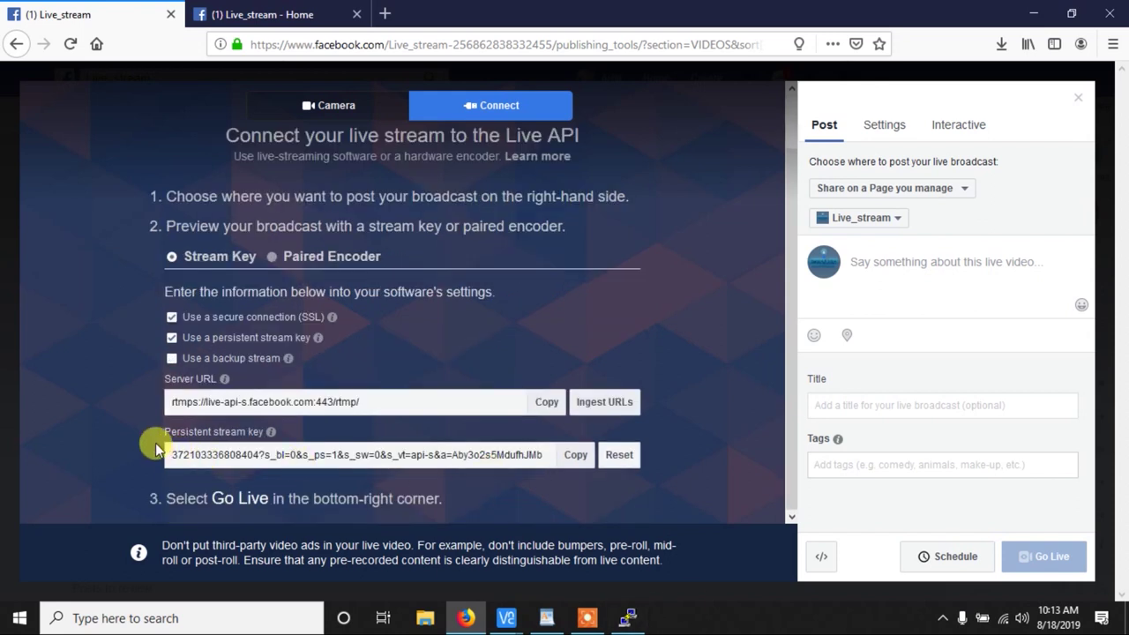
pyautogui.moveTo(159, 434); pyautogui.dragTo(251, 430)
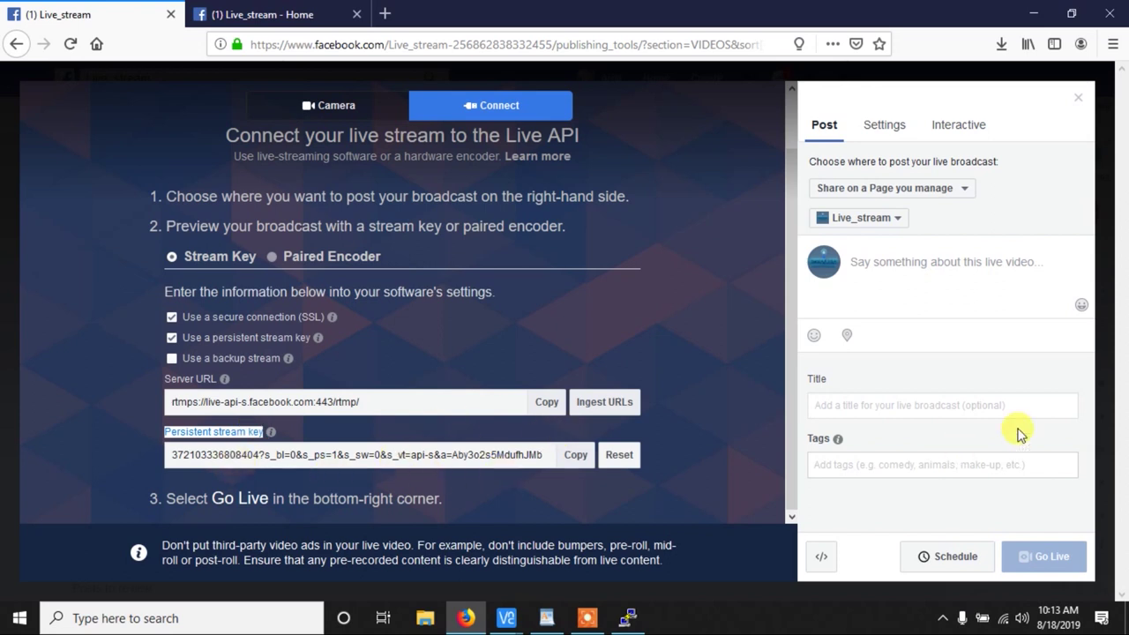
pyautogui.click(906, 405)
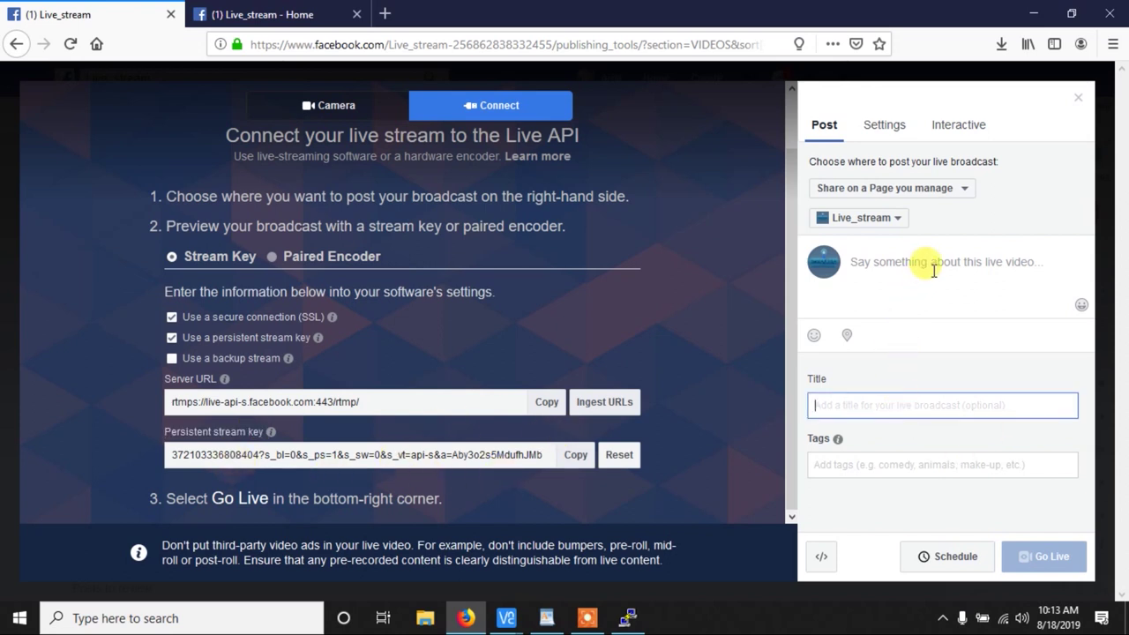
pyautogui.click(923, 468)
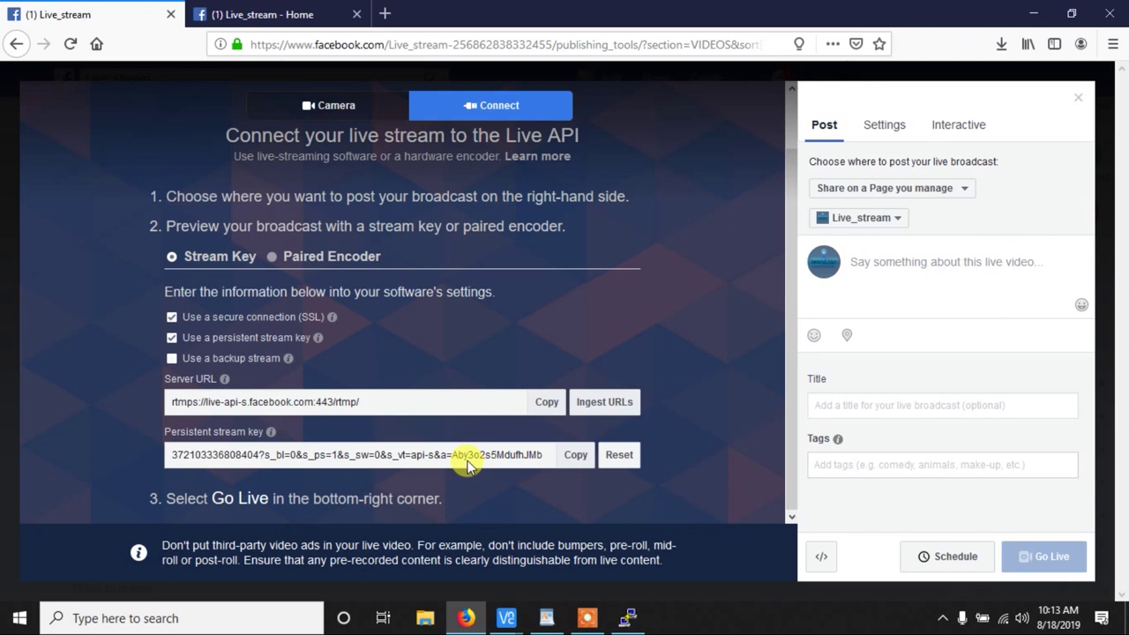
pyautogui.click(628, 620)
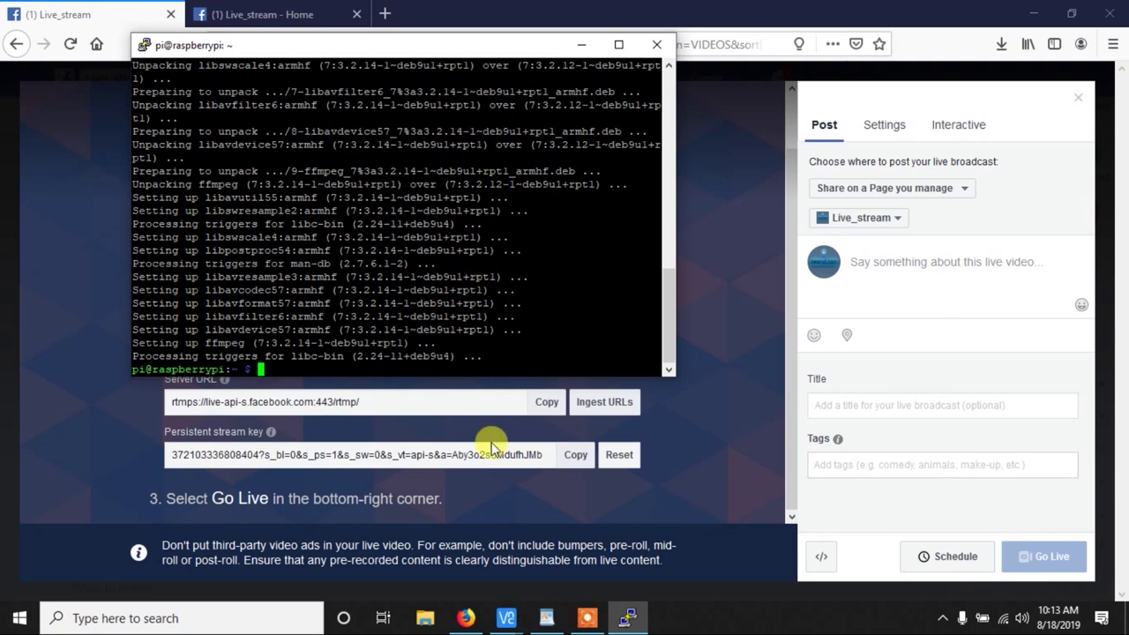
# Copy the raspivid | ffmpeg streaming command from WordPad and paste it at the PuTTY prompt.
pyautogui.click(546, 617)
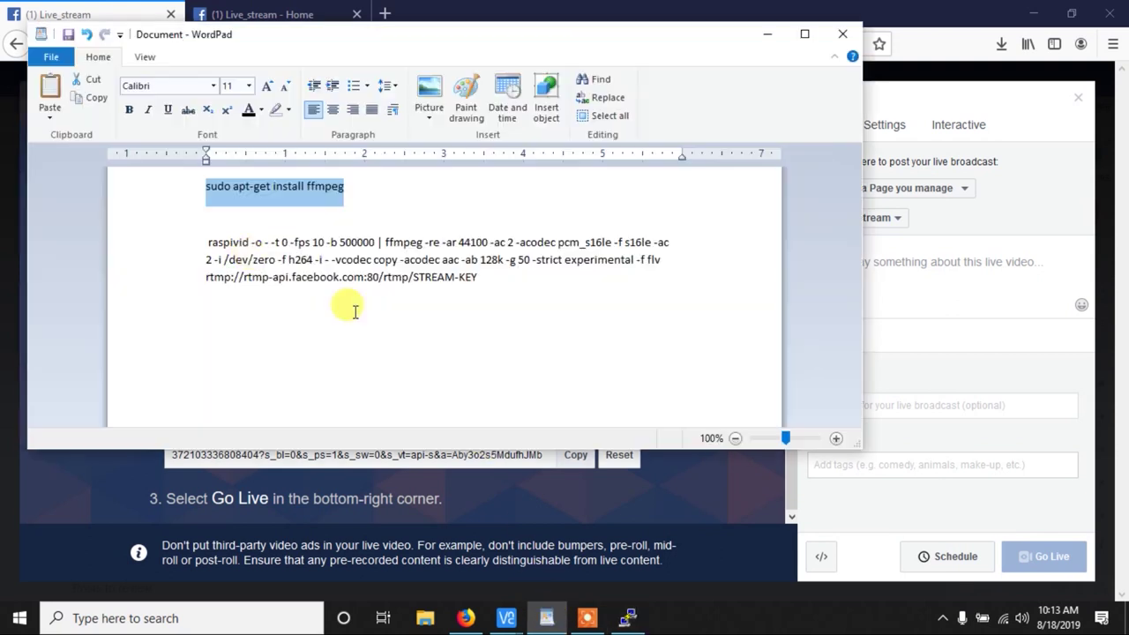
pyautogui.tripleClick(205, 241)
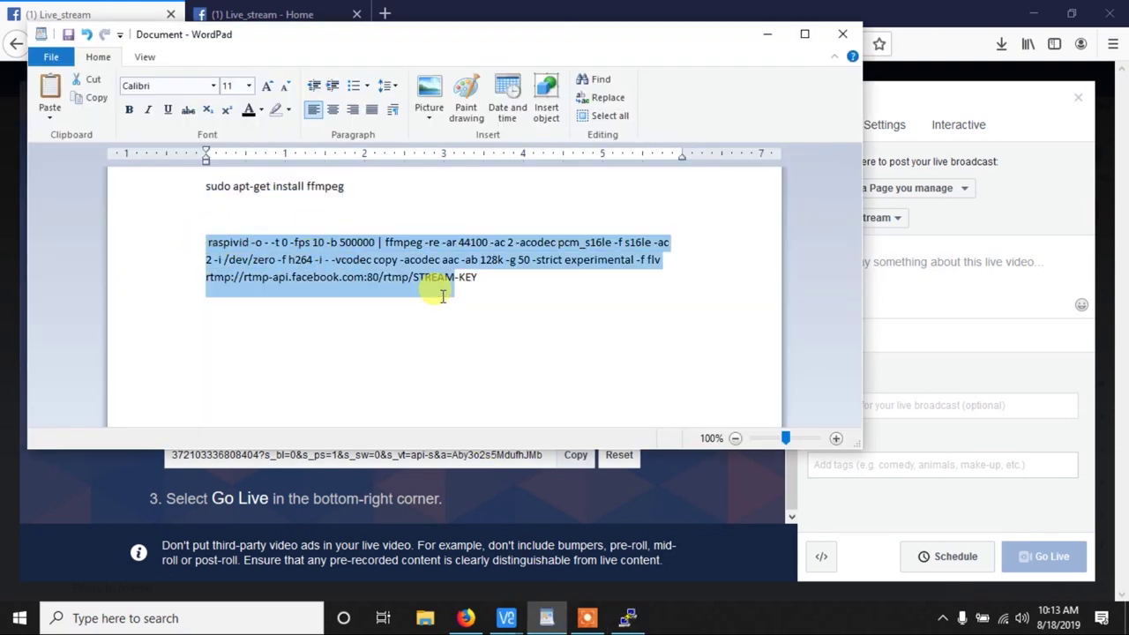
pyautogui.rightClick(413, 263)
pyautogui.click(448, 289)
pyautogui.click(767, 34)
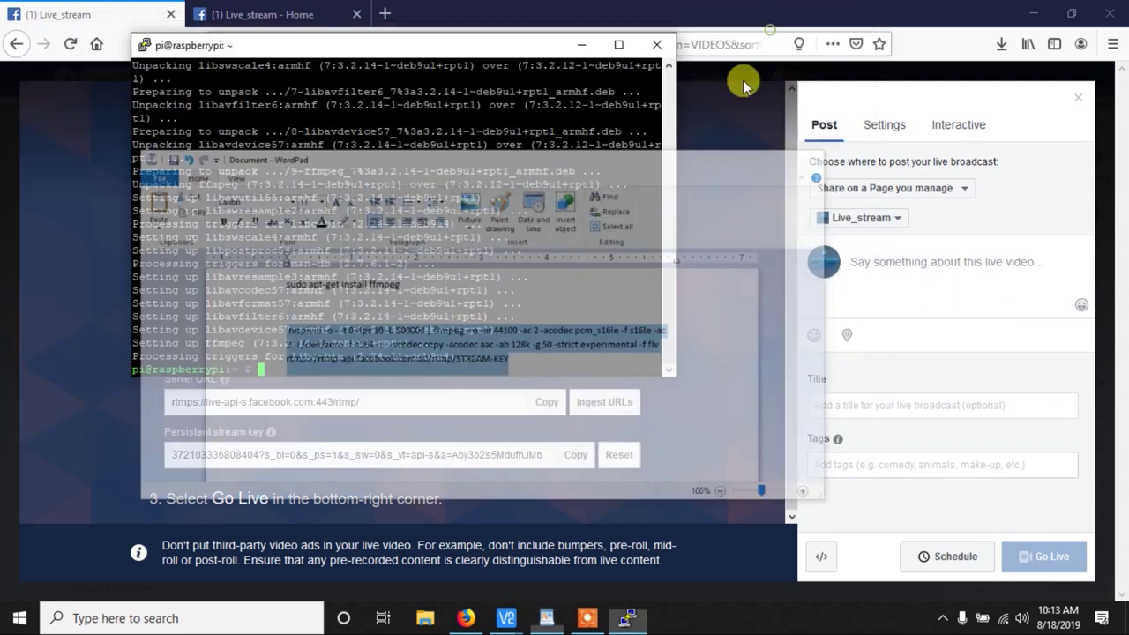
pyautogui.rightClick(433, 189)
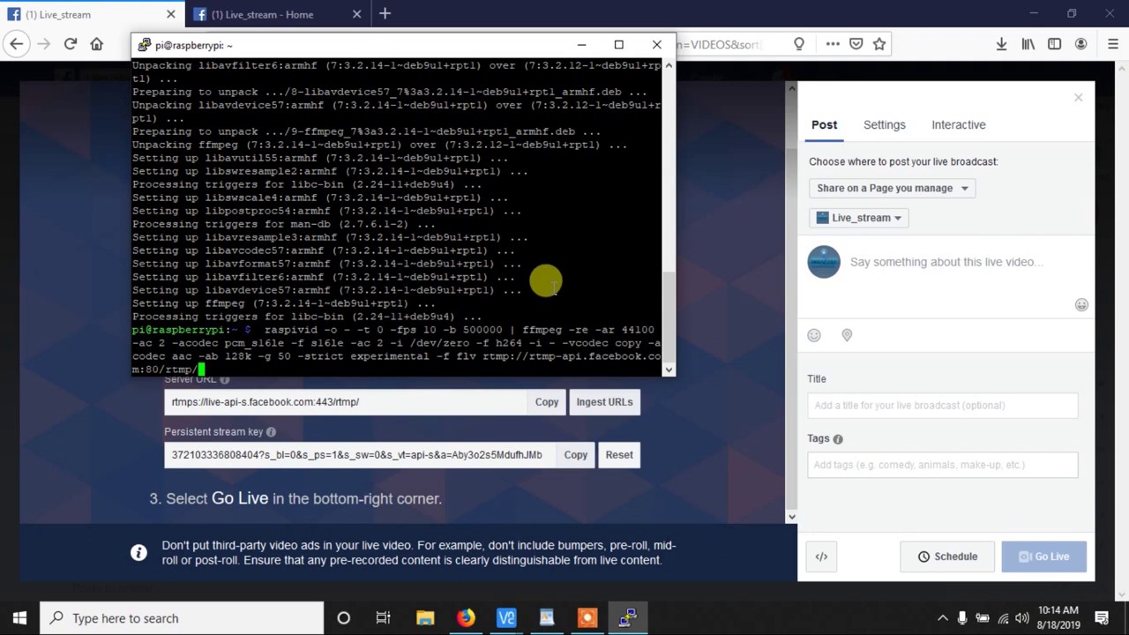
# Append the page's persistent stream key after the rtmp address and run the streaming command.
pyautogui.click(572, 464)
pyautogui.hotkey('alt', 'Tab')
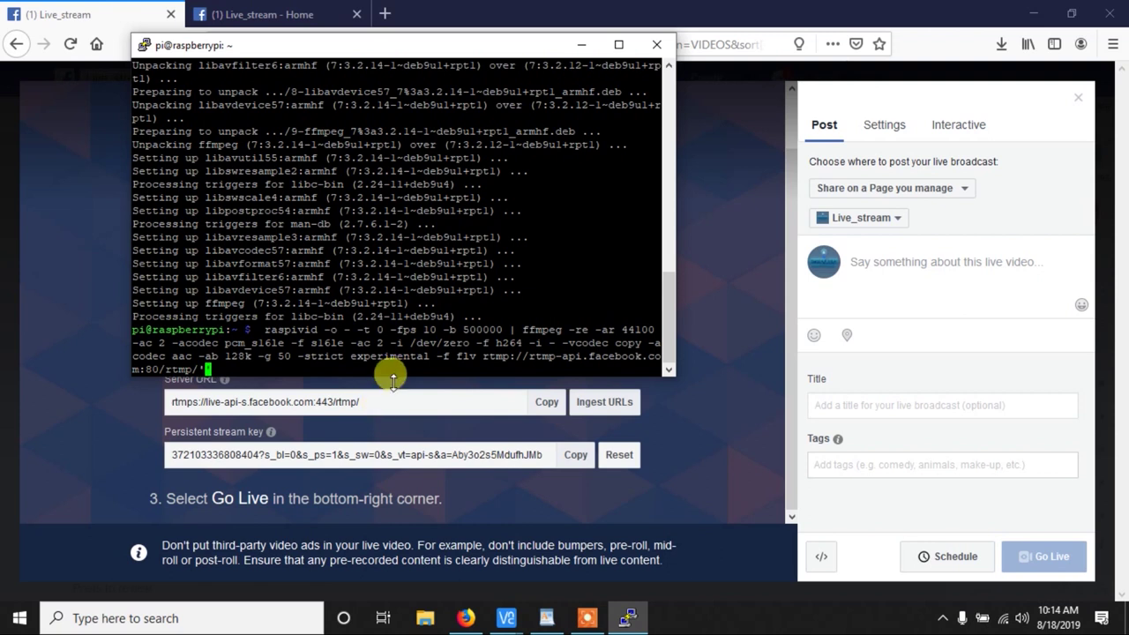
pyautogui.rightClick(332, 333)
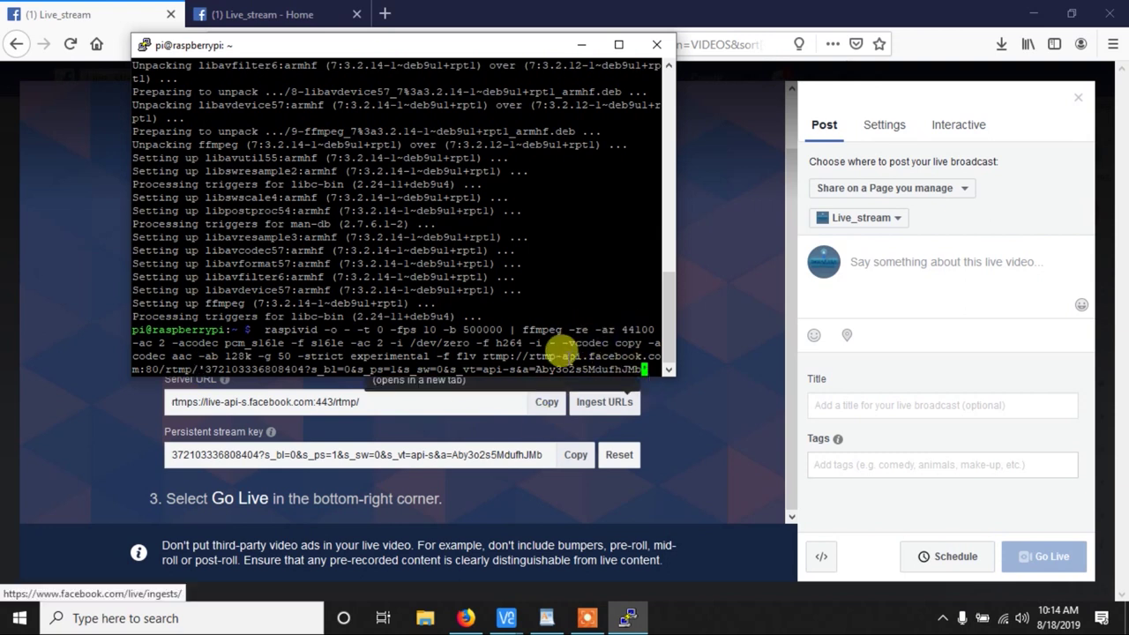
pyautogui.press('Return')
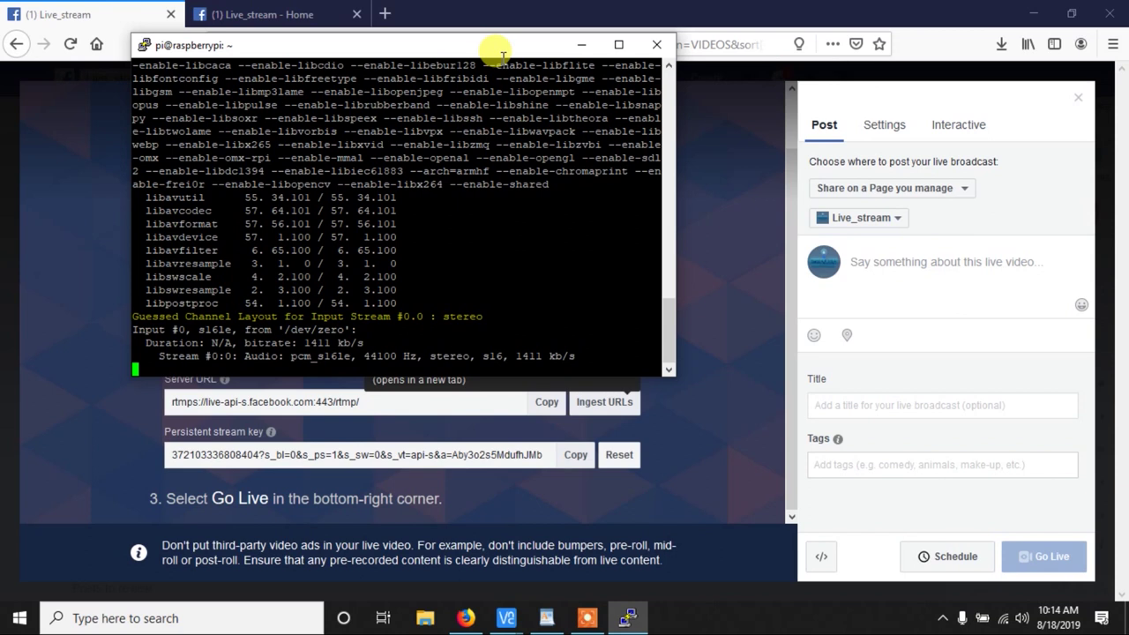
pyautogui.moveTo(409, 45); pyautogui.dragTo(838, 172)
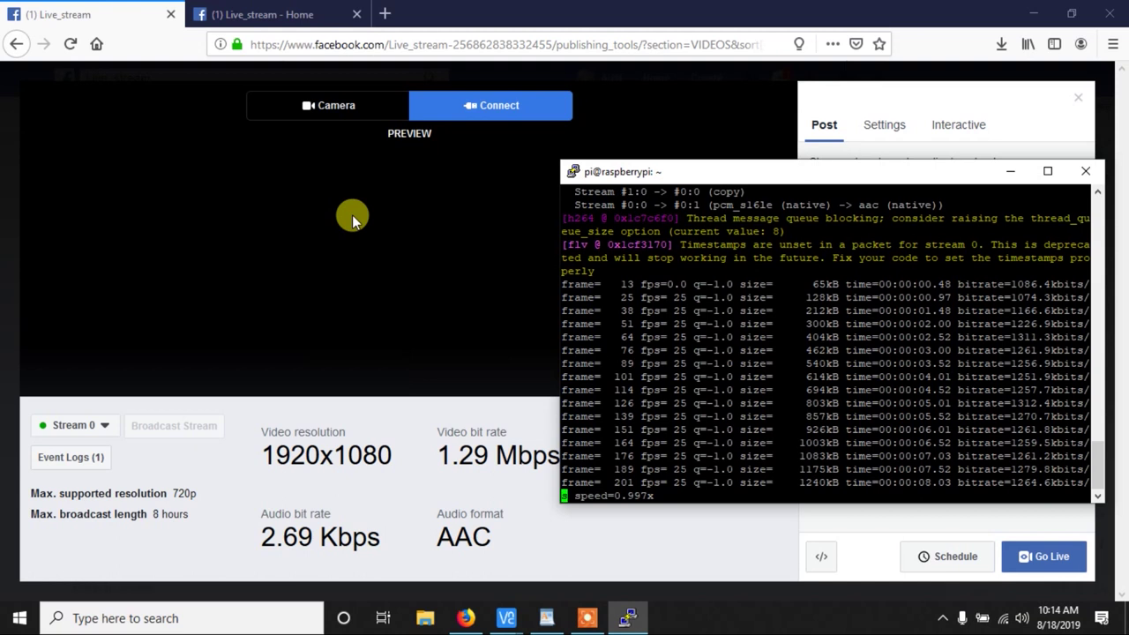
# Check the preview of the incoming 1920x1080 stream, then Go Live on the Live_stream page.
pyautogui.click(1011, 172)
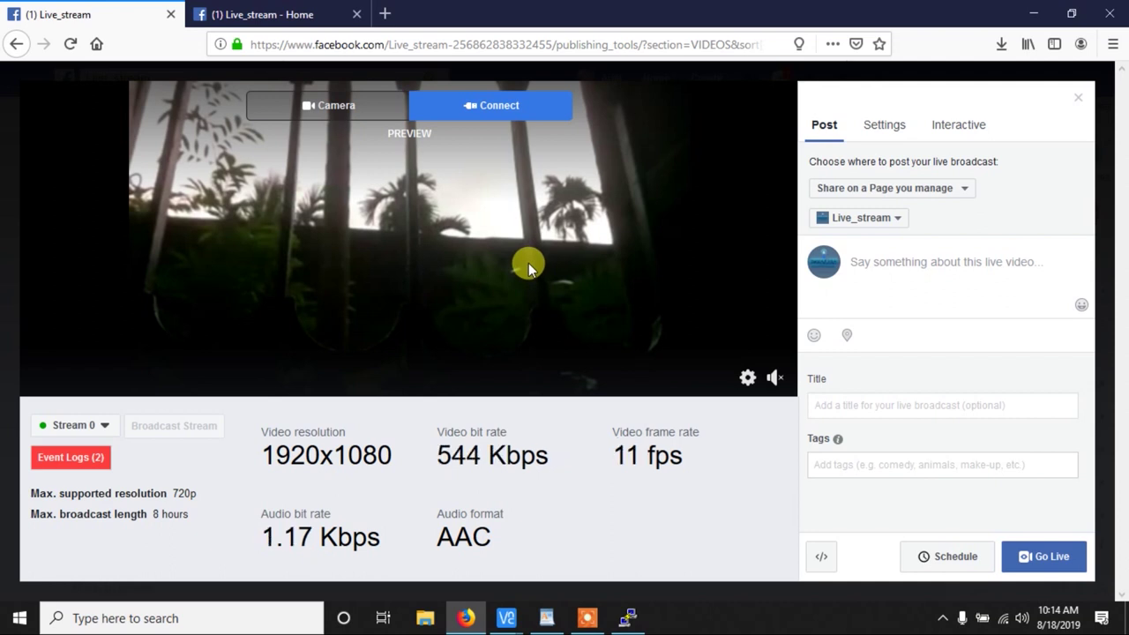
pyautogui.click(632, 622)
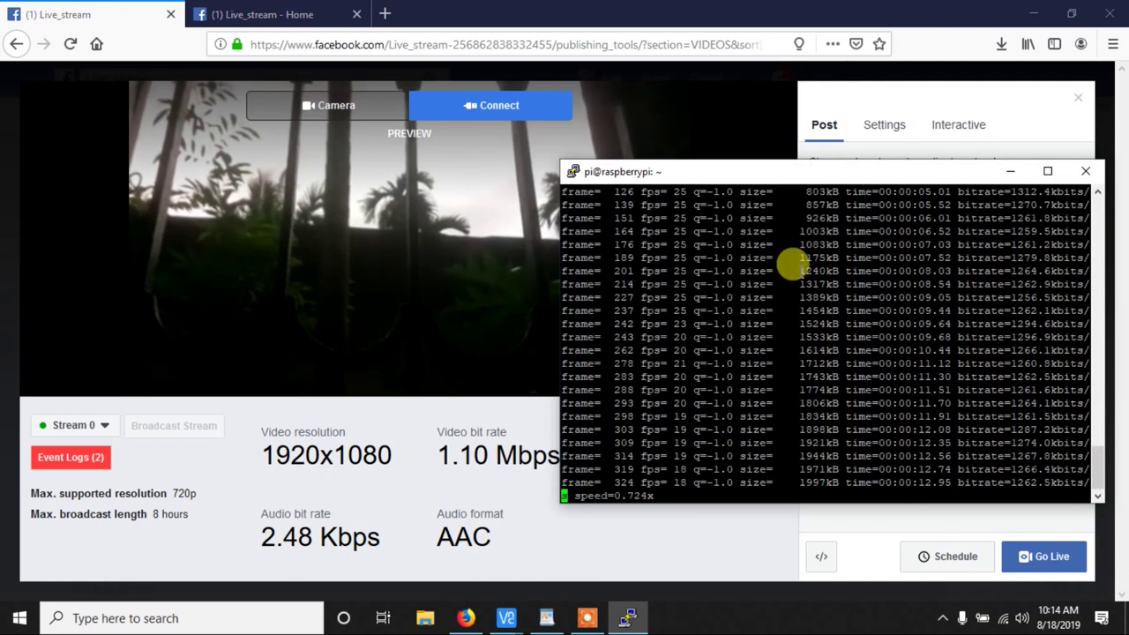
pyautogui.click(1010, 171)
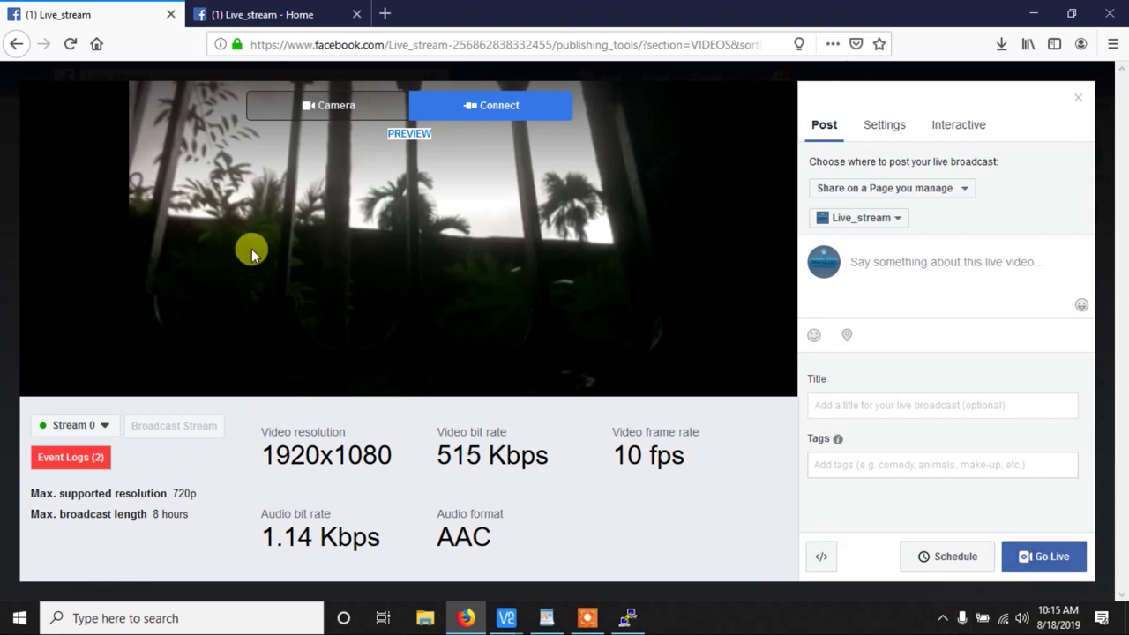
pyautogui.click(1058, 560)
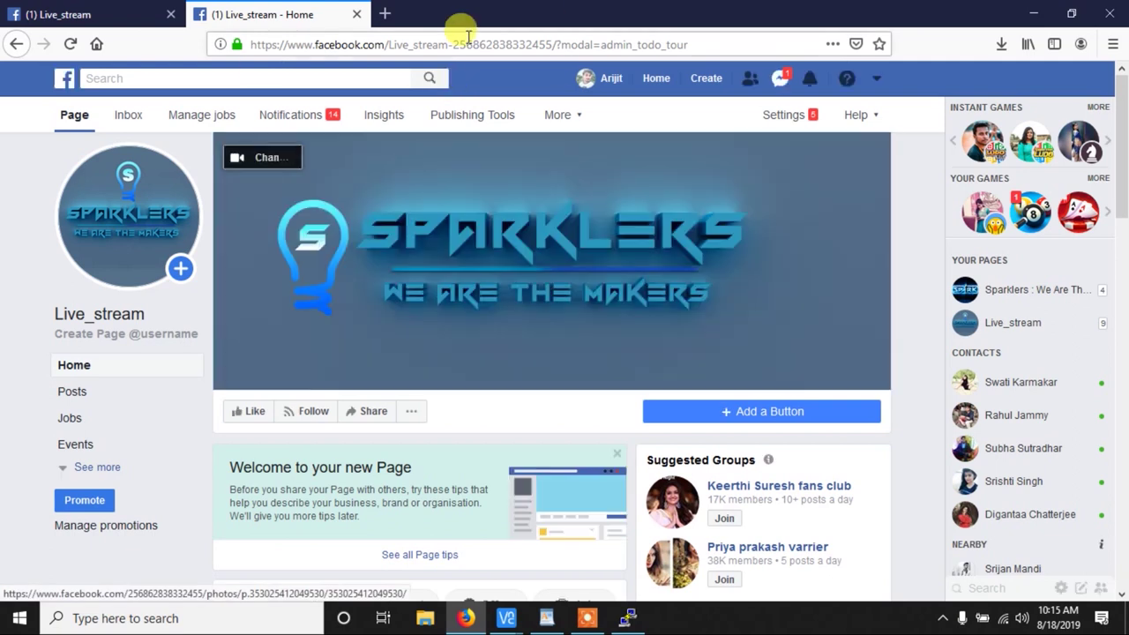
# Reload the Live_stream page and open its live video post to watch the Pi camera feed.
pyautogui.scroll(-8, 496, 403)
pyautogui.scroll(5, 463, 278)
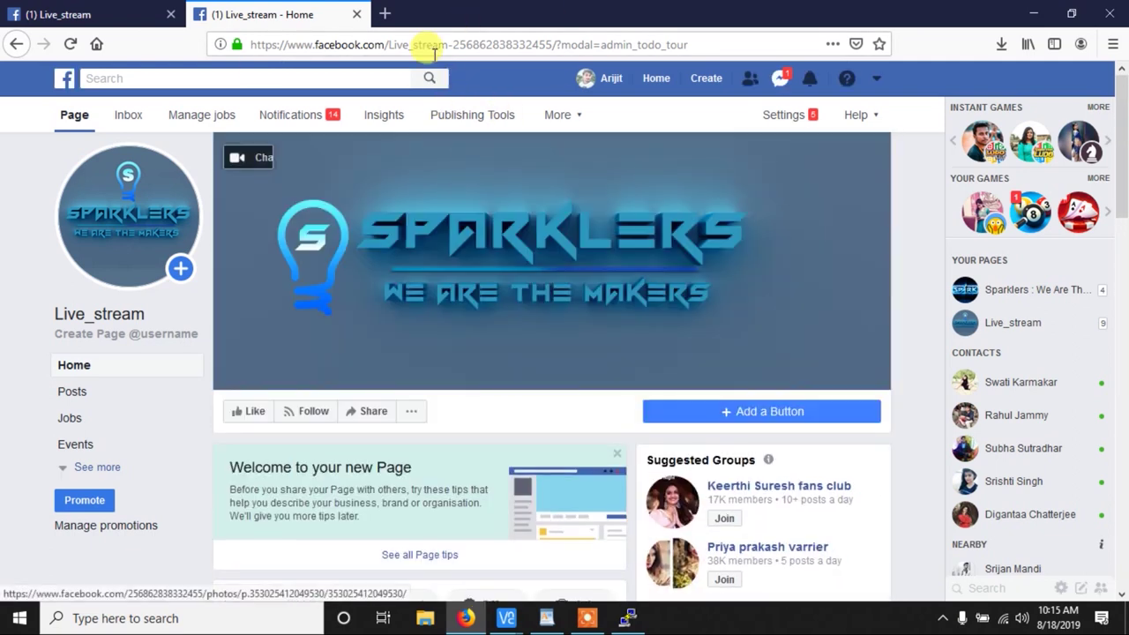
pyautogui.click(433, 43)
pyautogui.press('Return')
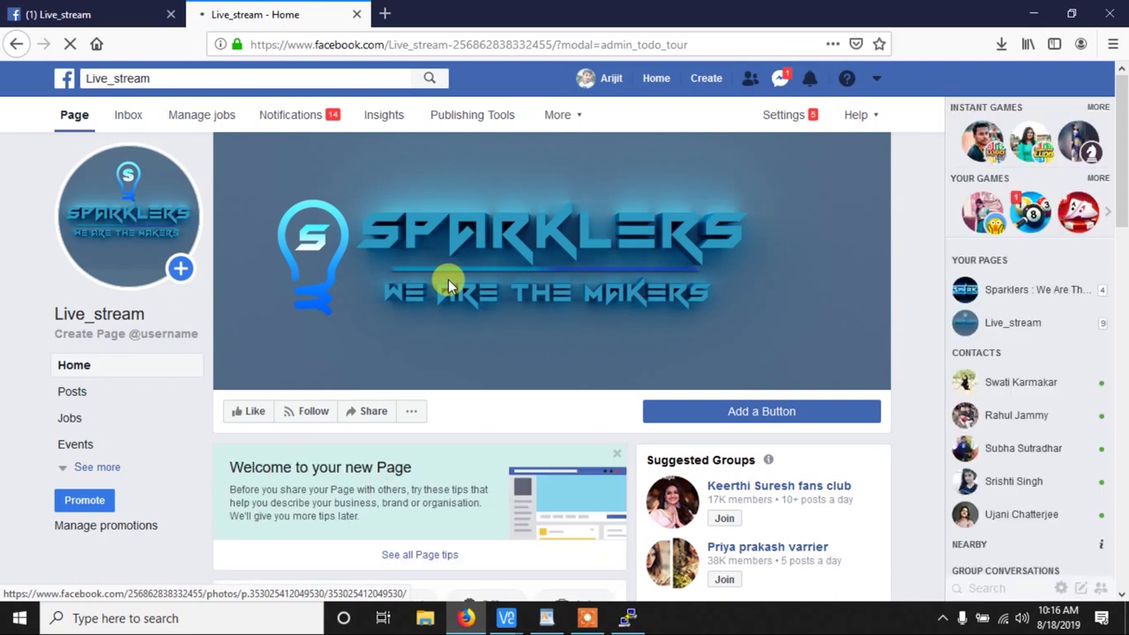
pyautogui.scroll(-10, 448, 280)
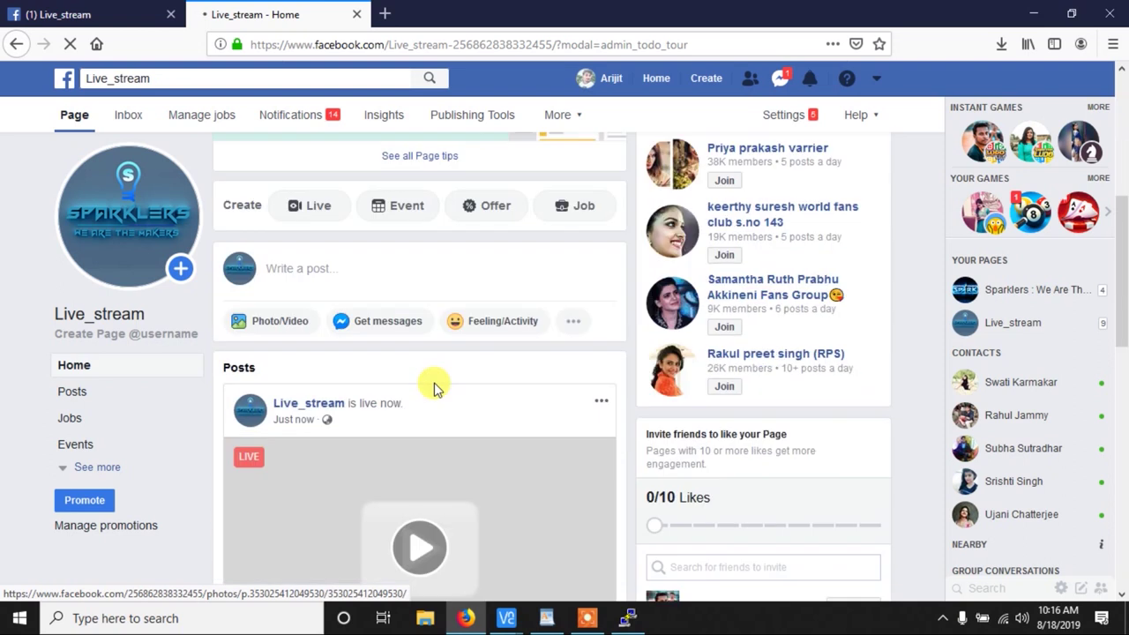
pyautogui.scroll(2, 432, 380)
pyautogui.scroll(3, 427, 368)
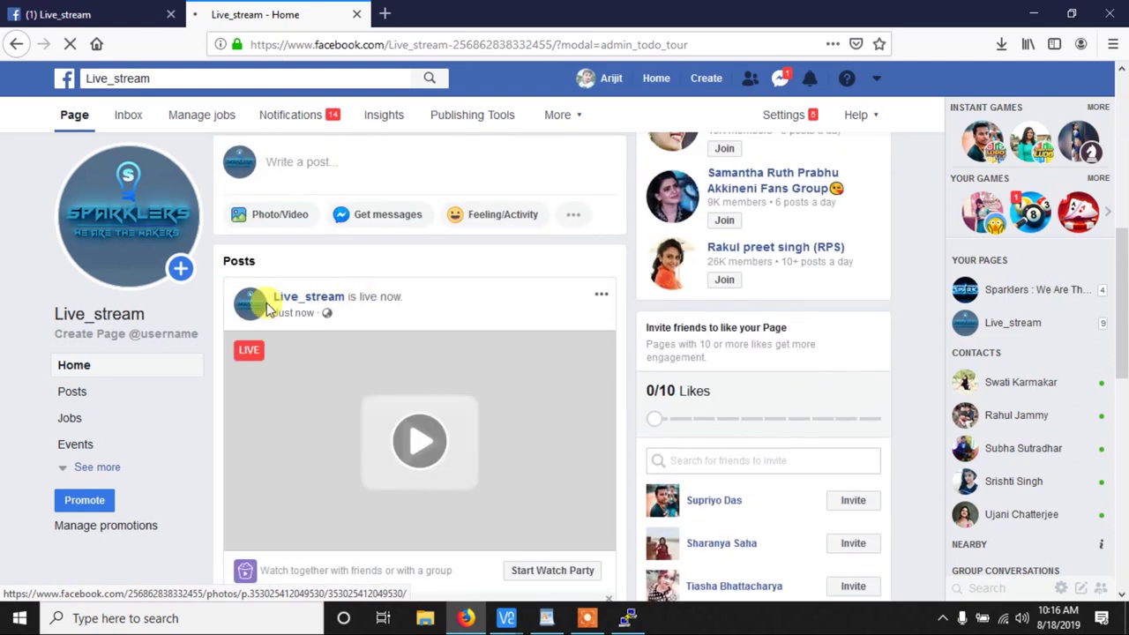
pyautogui.click(420, 443)
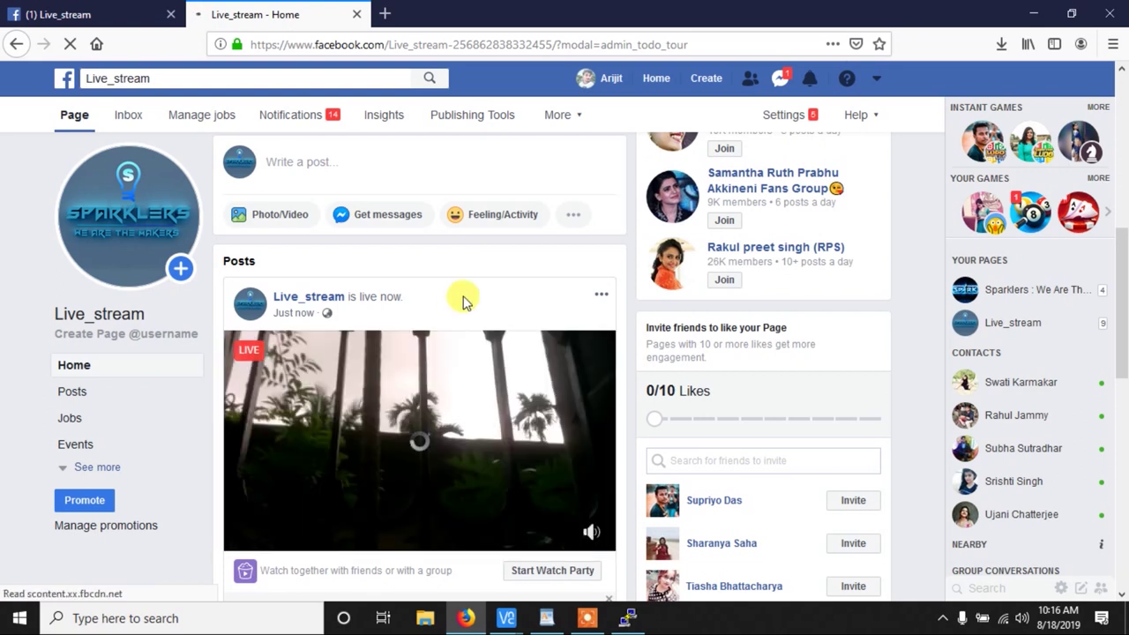
pyautogui.click(473, 415)
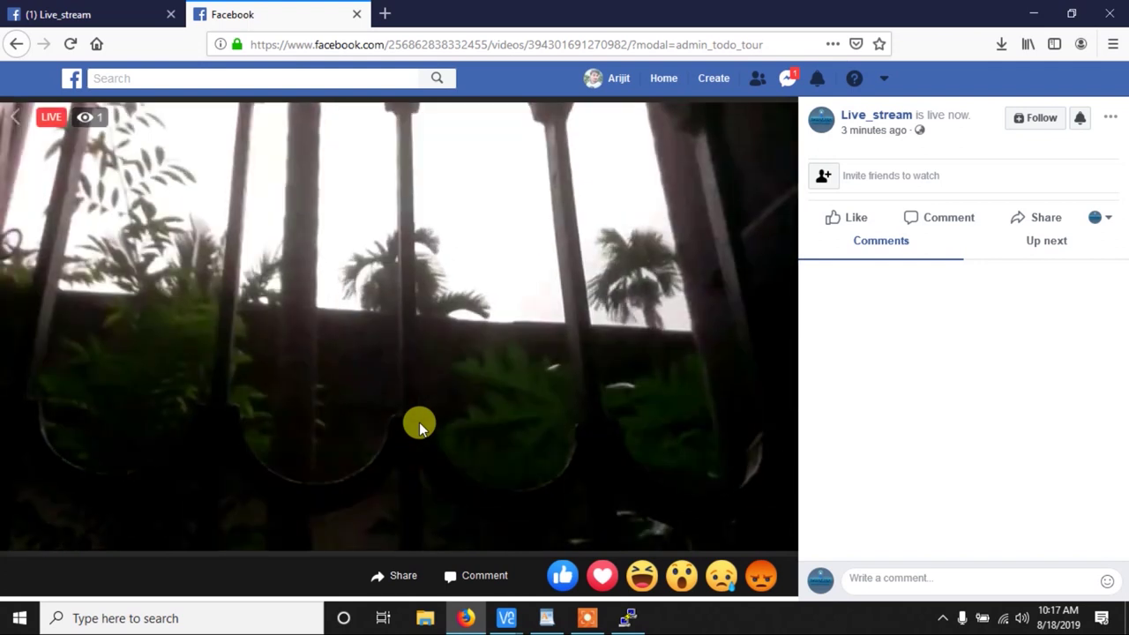
# Click End Live Video and confirm End in Live Producer, then check PuTTY's ffmpeg output.
pyautogui.click(146, 10)
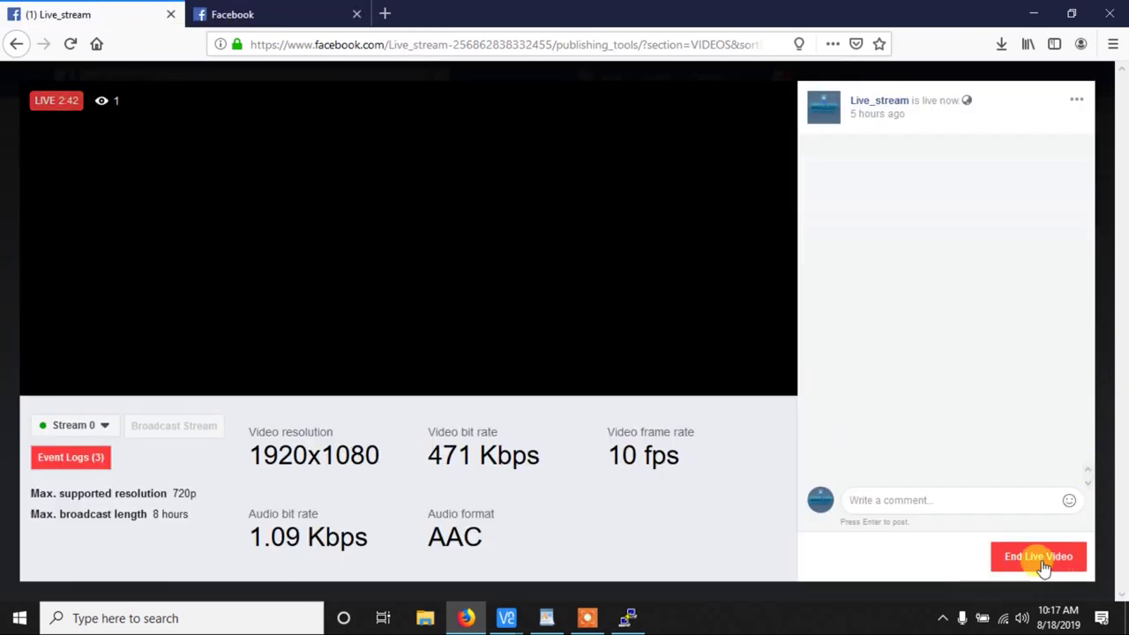
pyautogui.click(628, 618)
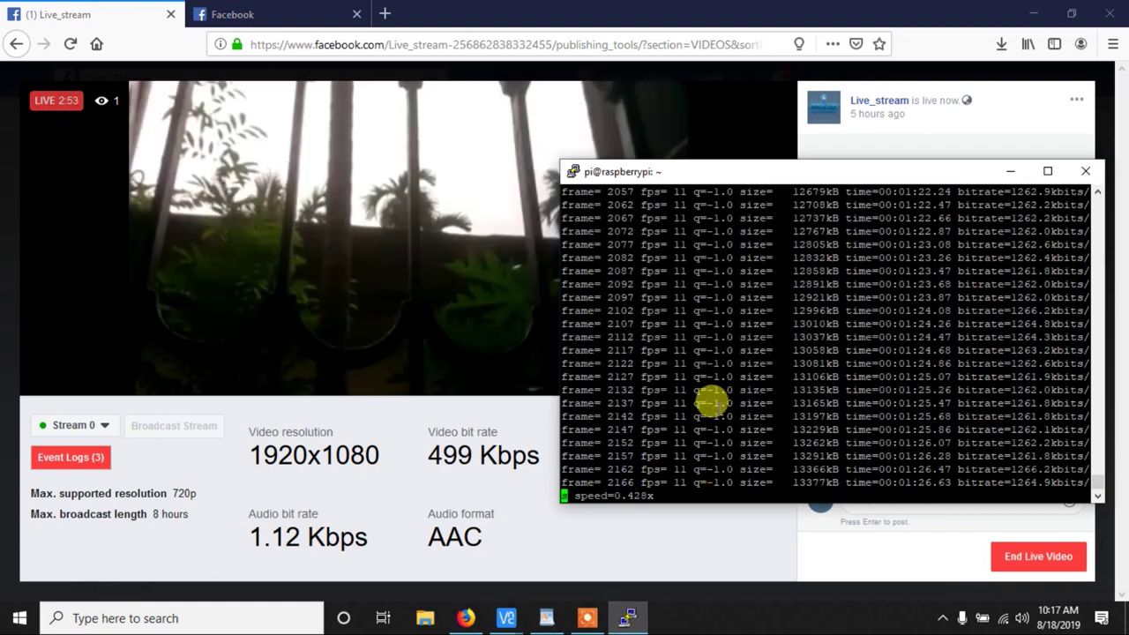
pyautogui.click(1010, 170)
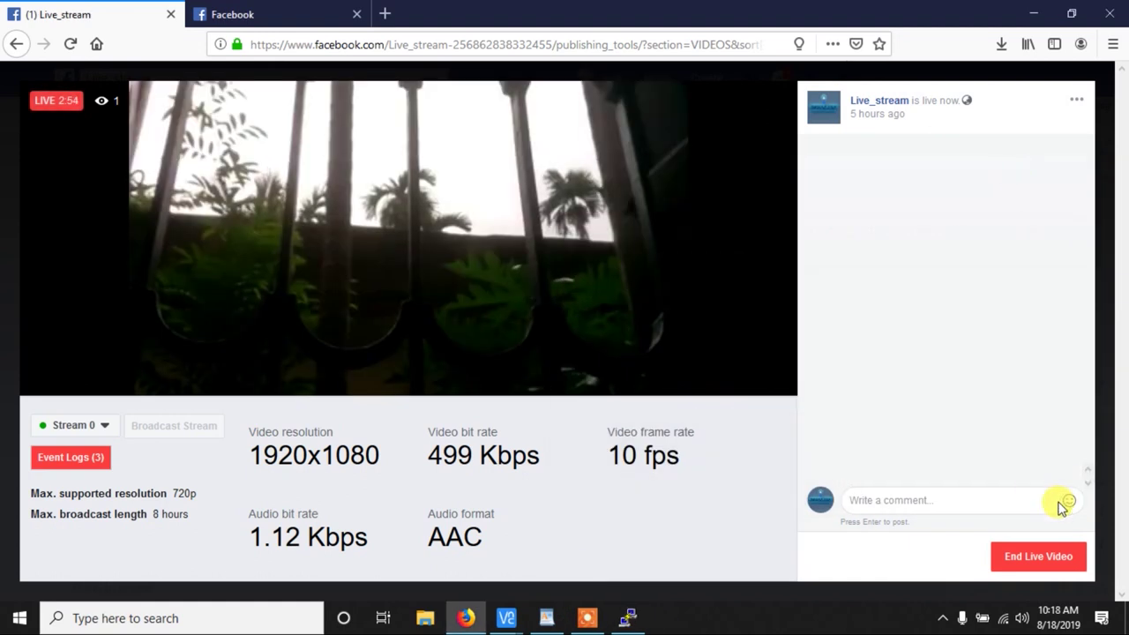
pyautogui.click(1037, 559)
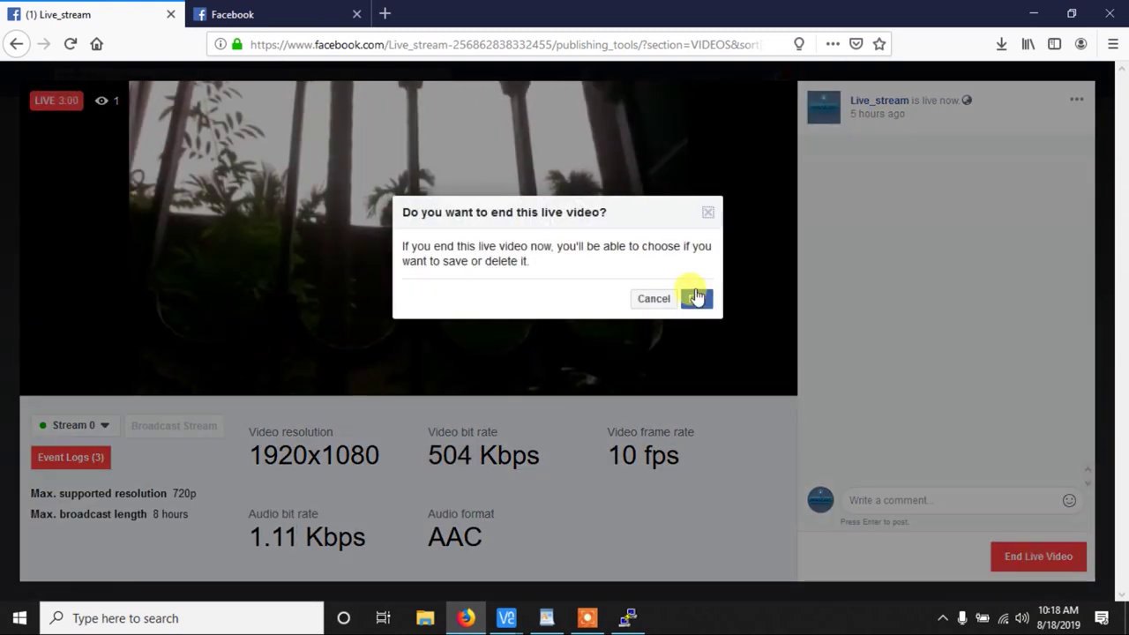
pyautogui.click(697, 299)
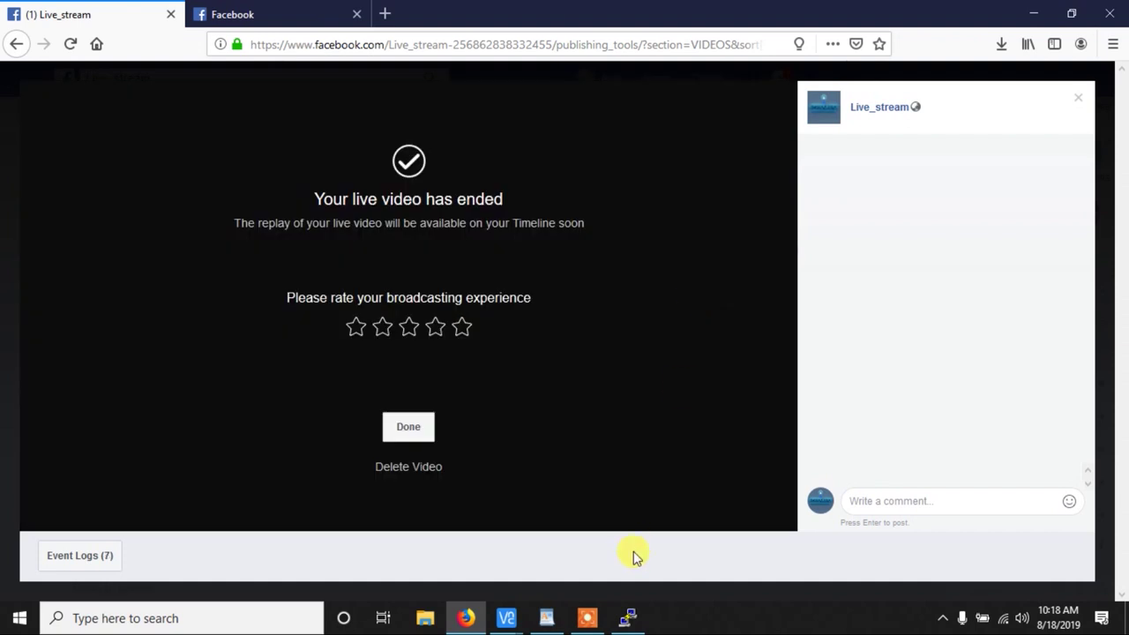
pyautogui.click(627, 617)
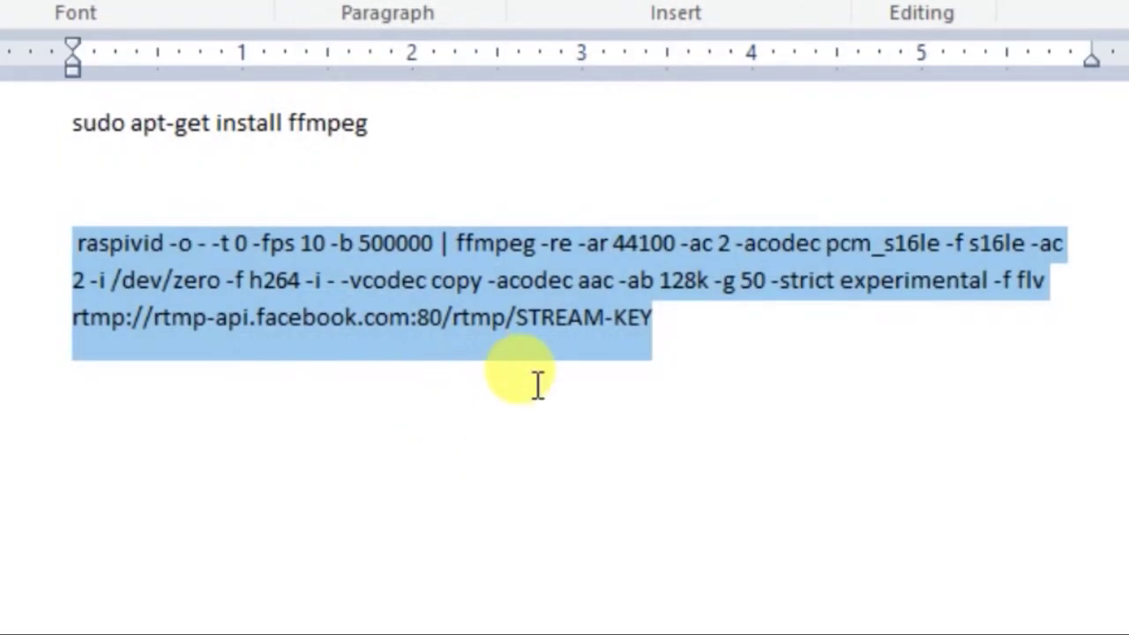
pyautogui.click(537, 386)
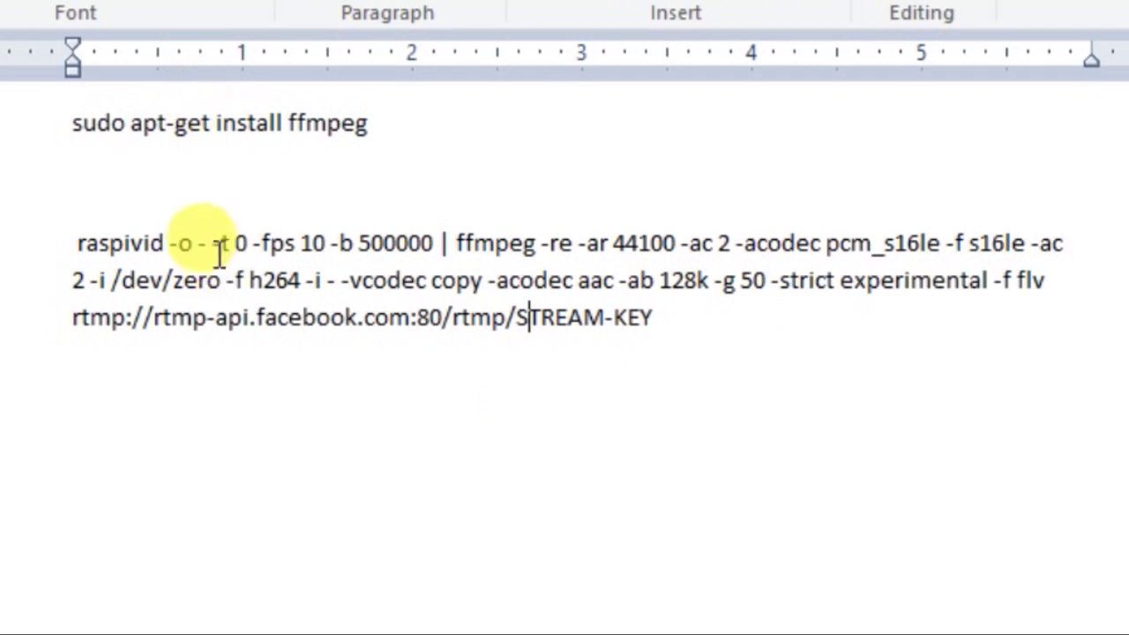
pyautogui.moveTo(214, 244); pyautogui.dragTo(252, 243)
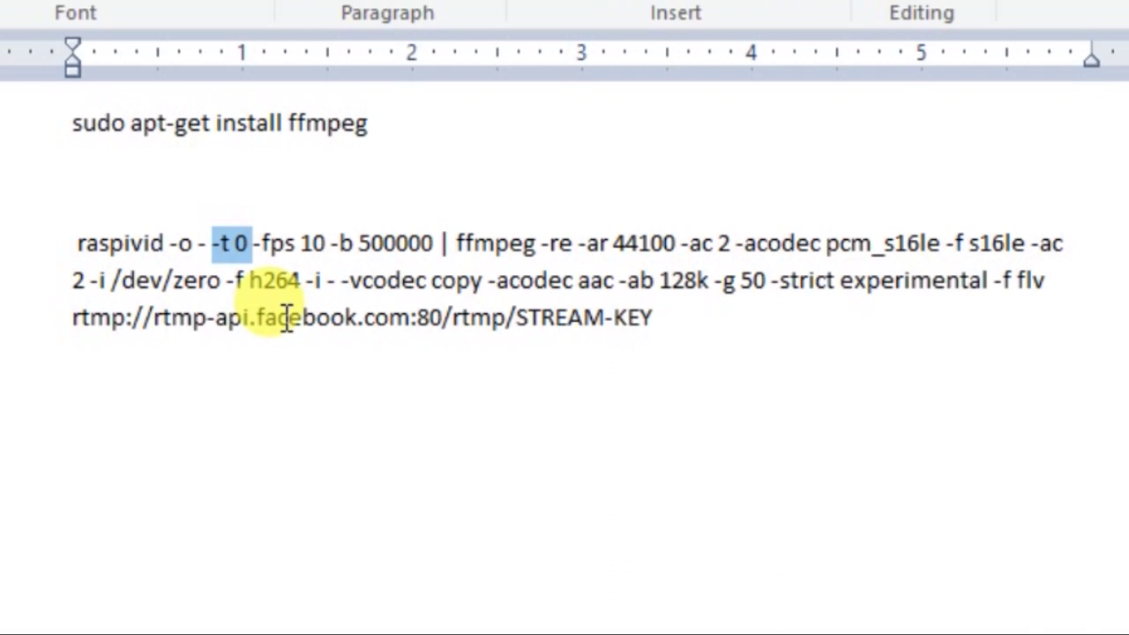
pyautogui.moveTo(251, 243); pyautogui.dragTo(323, 251)
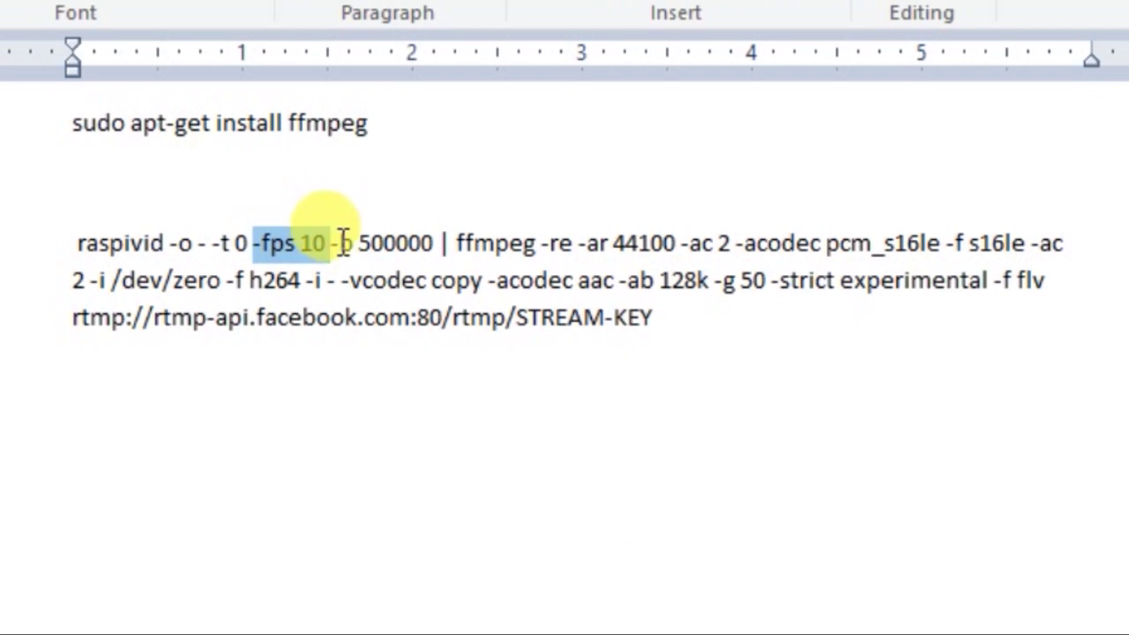
pyautogui.moveTo(333, 242); pyautogui.dragTo(395, 244)
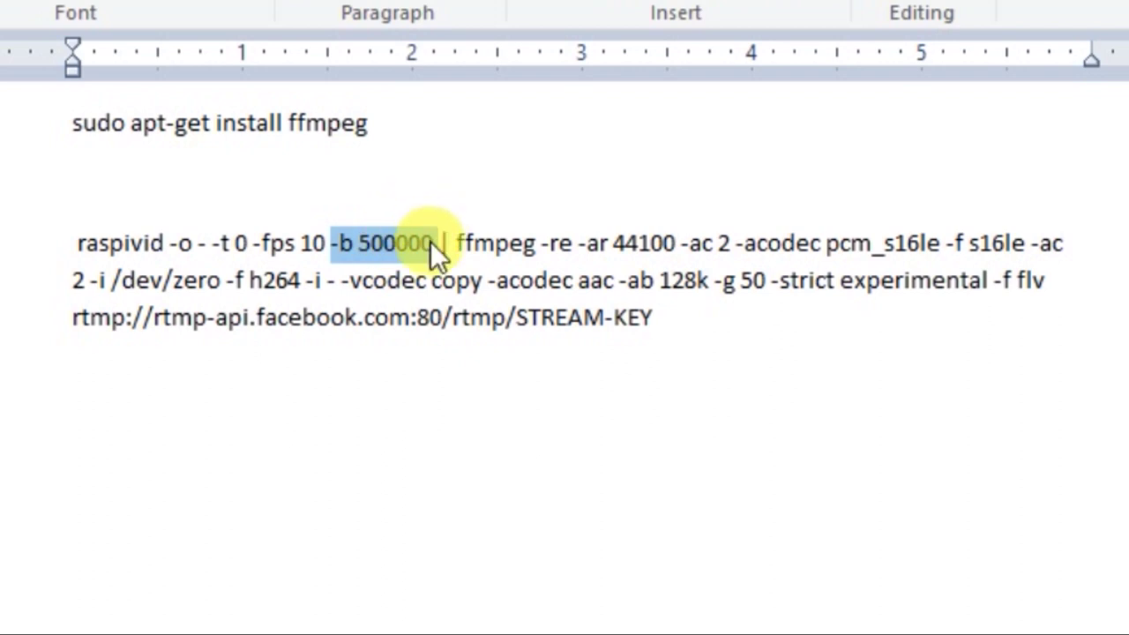
pyautogui.click(432, 240)
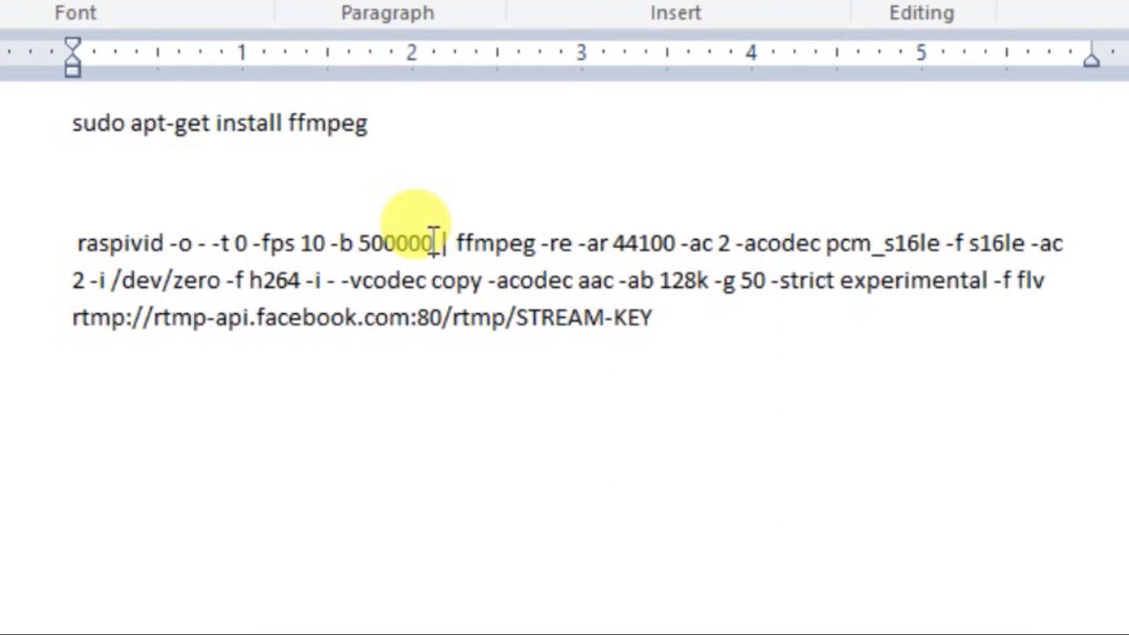
pyautogui.moveTo(438, 242); pyautogui.dragTo(710, 277)
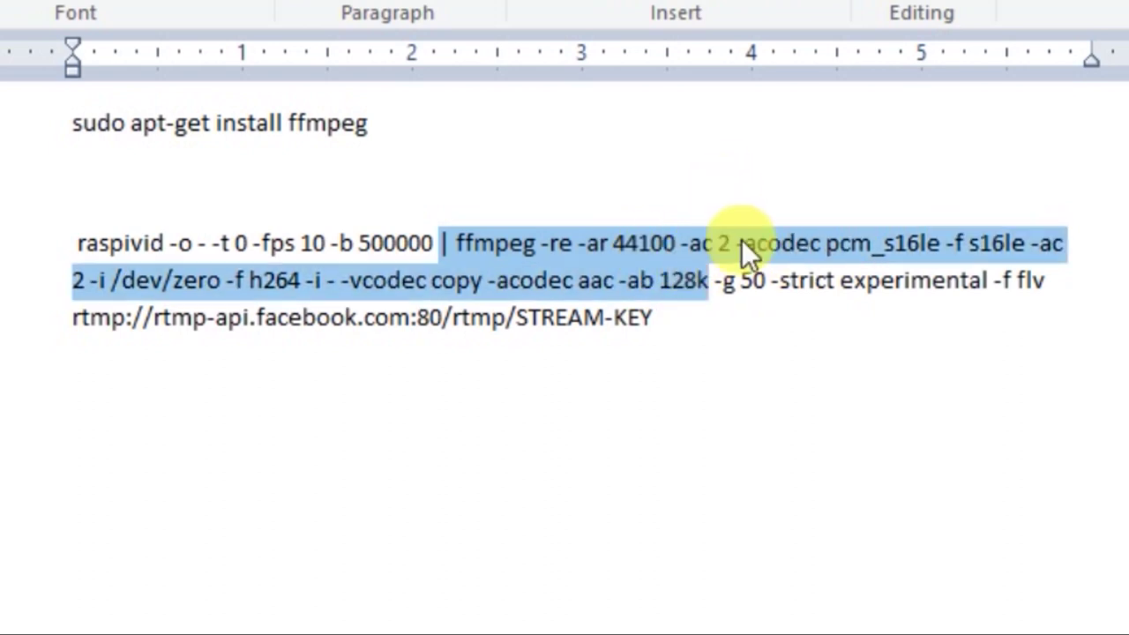
pyautogui.click(745, 245)
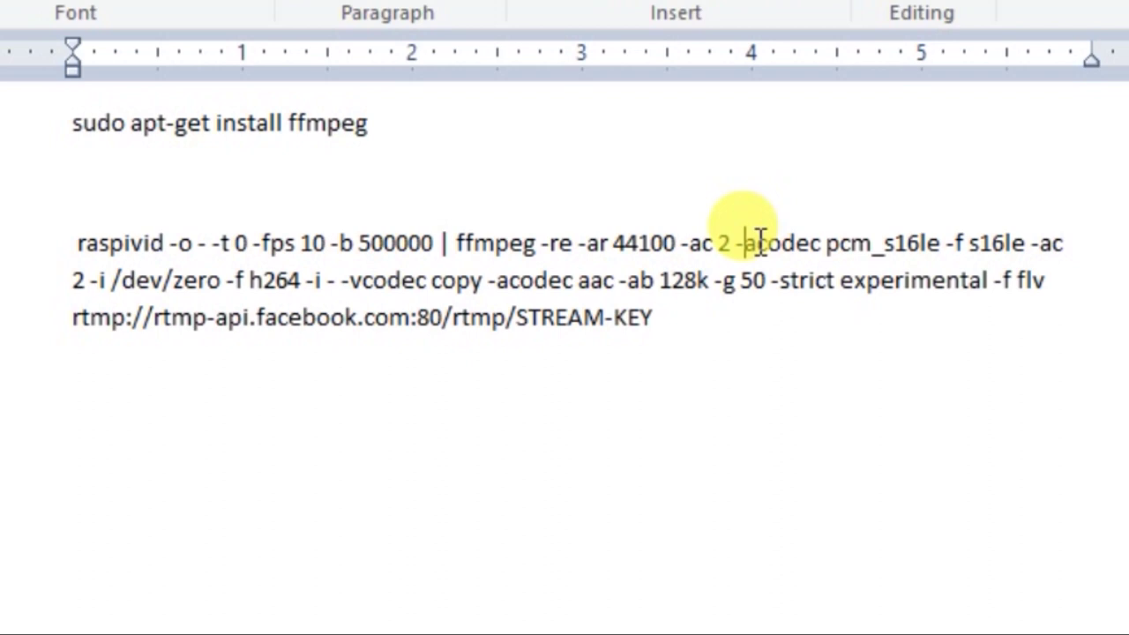
pyautogui.moveTo(723, 280); pyautogui.dragTo(765, 282)
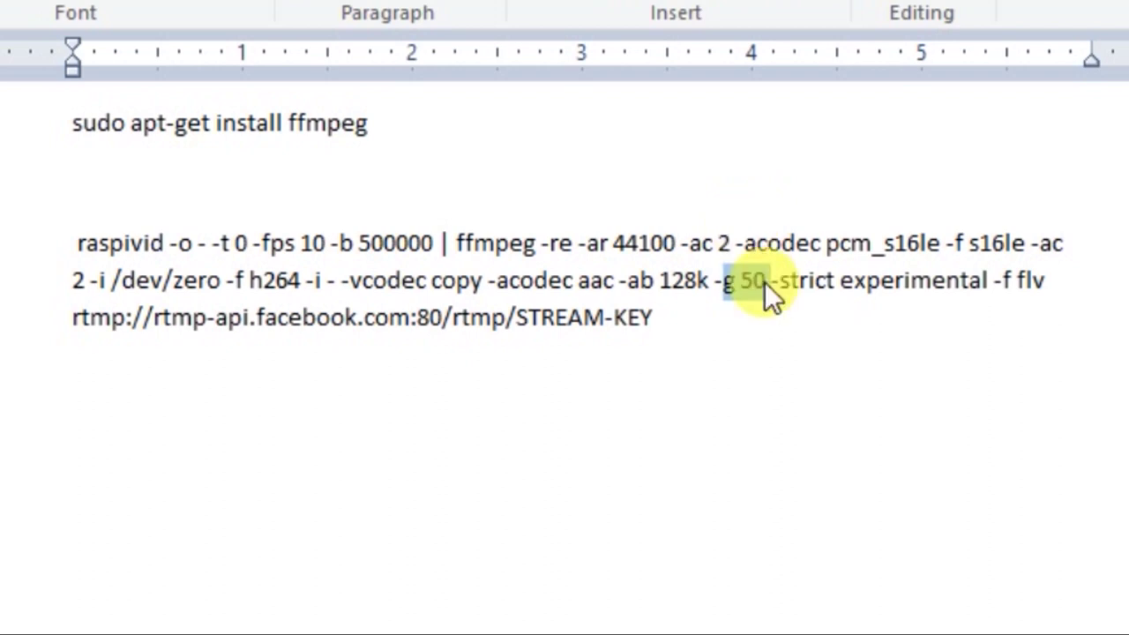
pyautogui.click(880, 282)
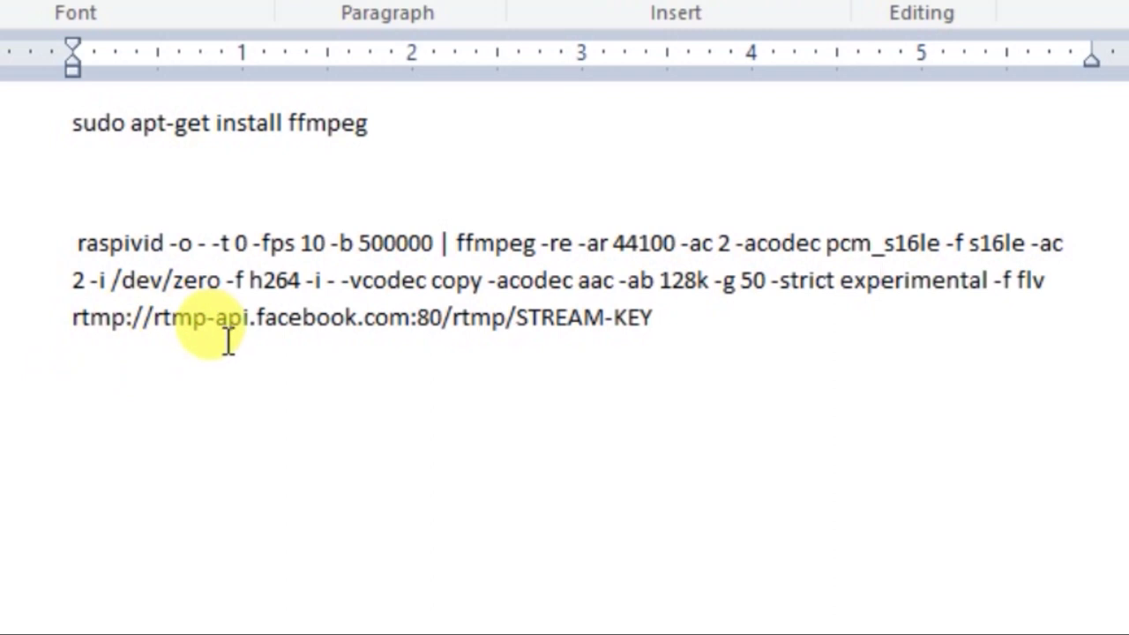
# Add the -hf -vf flip flags after '-b 500000' in the raspivid command, dropping the tried '-w 640 -h 480'.
pyautogui.click(435, 239)
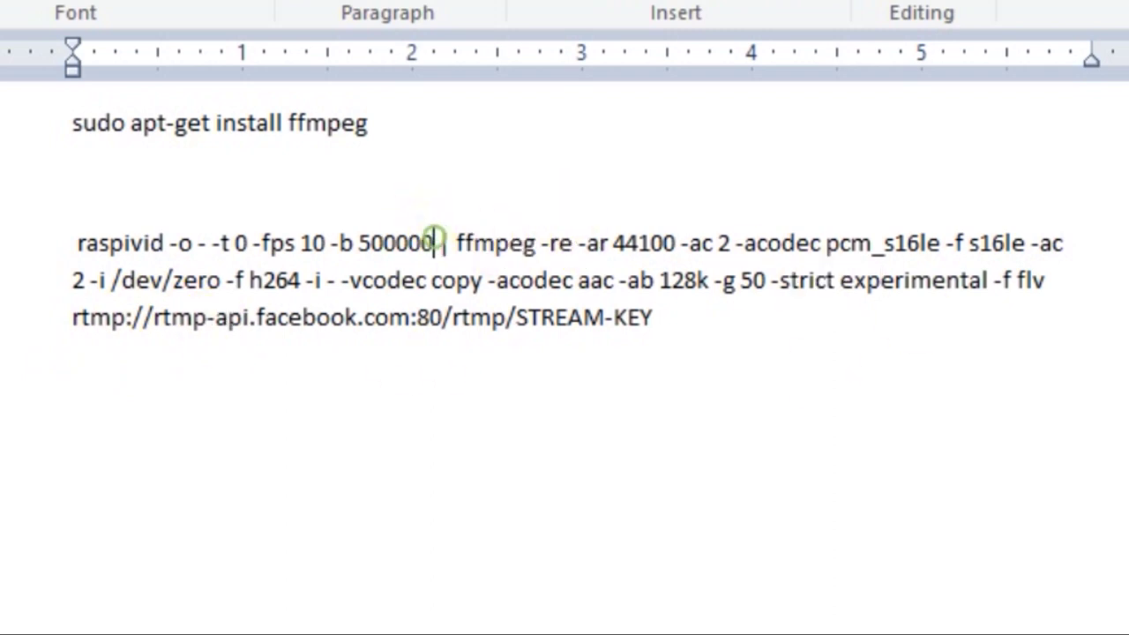
pyautogui.write('-w')
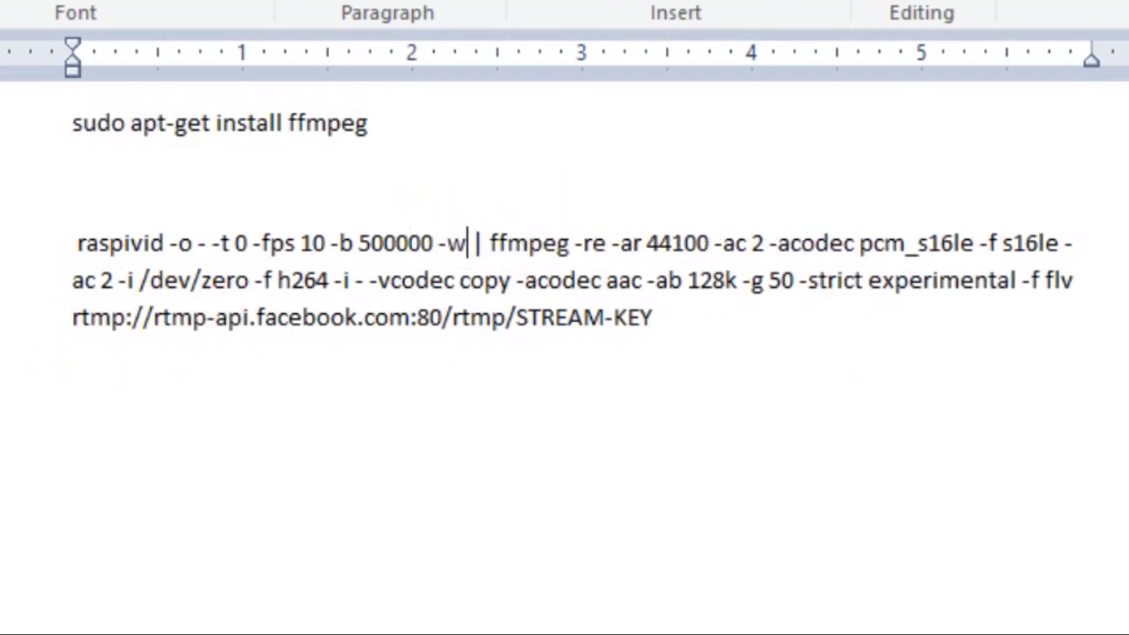
pyautogui.write(' 640 -')
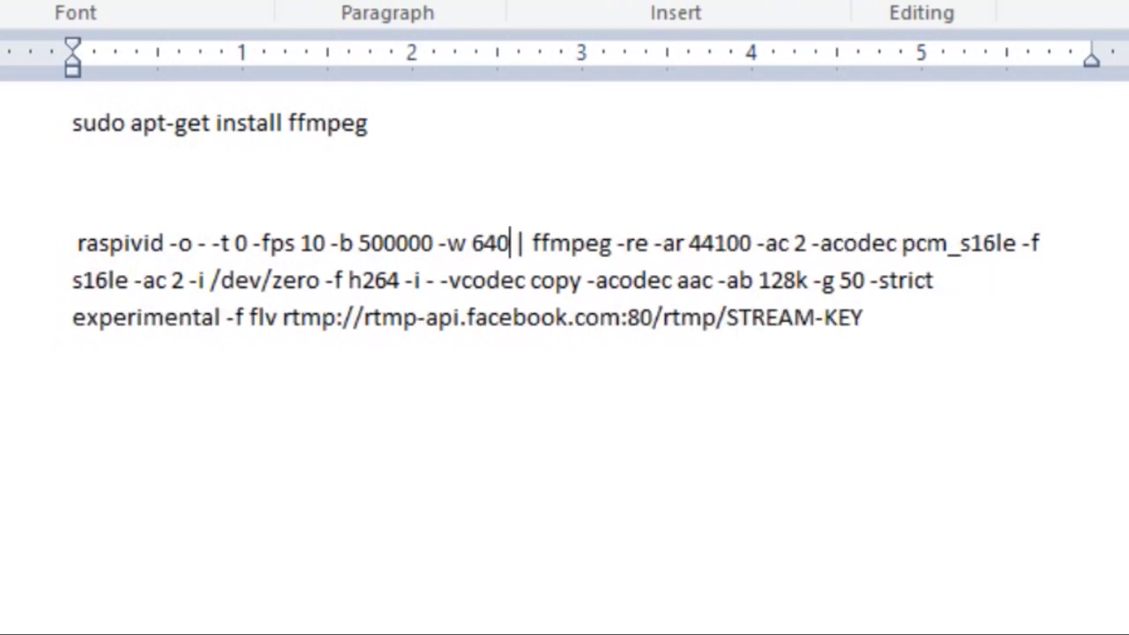
pyautogui.write('h 480')
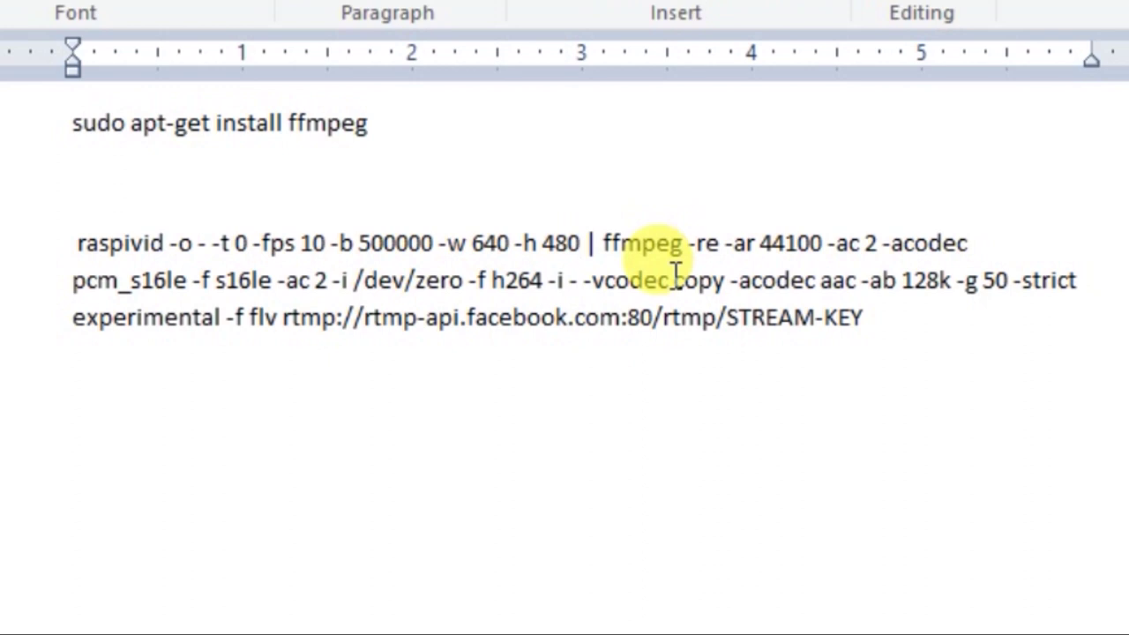
pyautogui.press('BackSpace')
pyautogui.press('BackSpace')
pyautogui.press('BackSpace')
pyautogui.press('BackSpace')
pyautogui.press('BackSpace')
pyautogui.press('BackSpace')
pyautogui.press('BackSpace')
pyautogui.press('BackSpace')
pyautogui.press('BackSpace')
pyautogui.press('BackSpace')
pyautogui.press('BackSpace')
pyautogui.press('BackSpace')
pyautogui.press('BackSpace')
pyautogui.press('BackSpace')
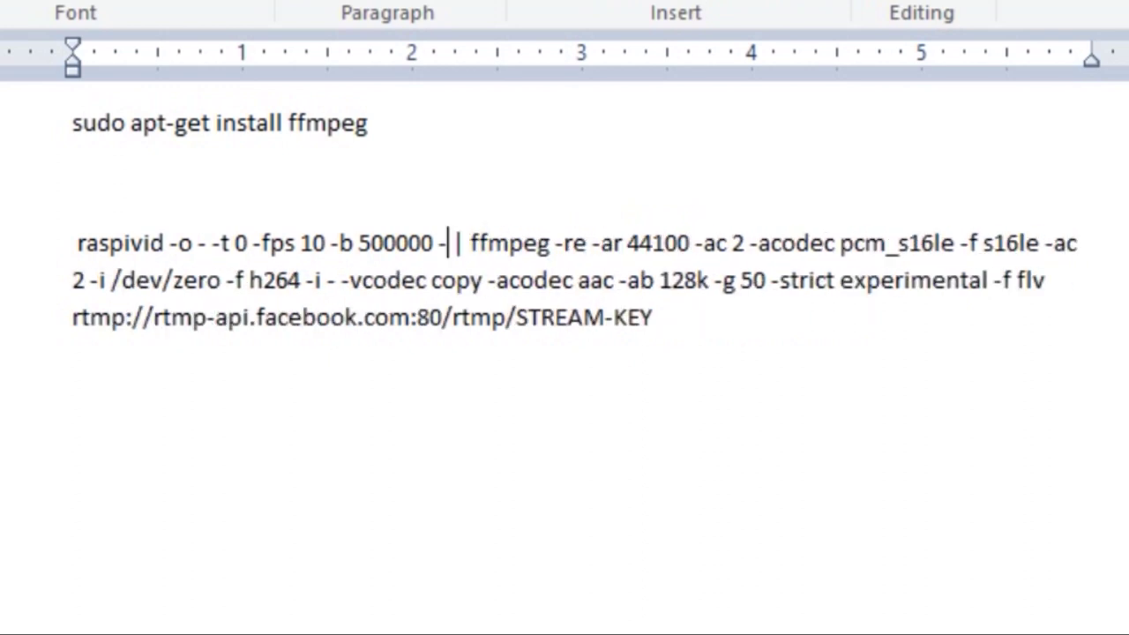
pyautogui.write('-hf -')
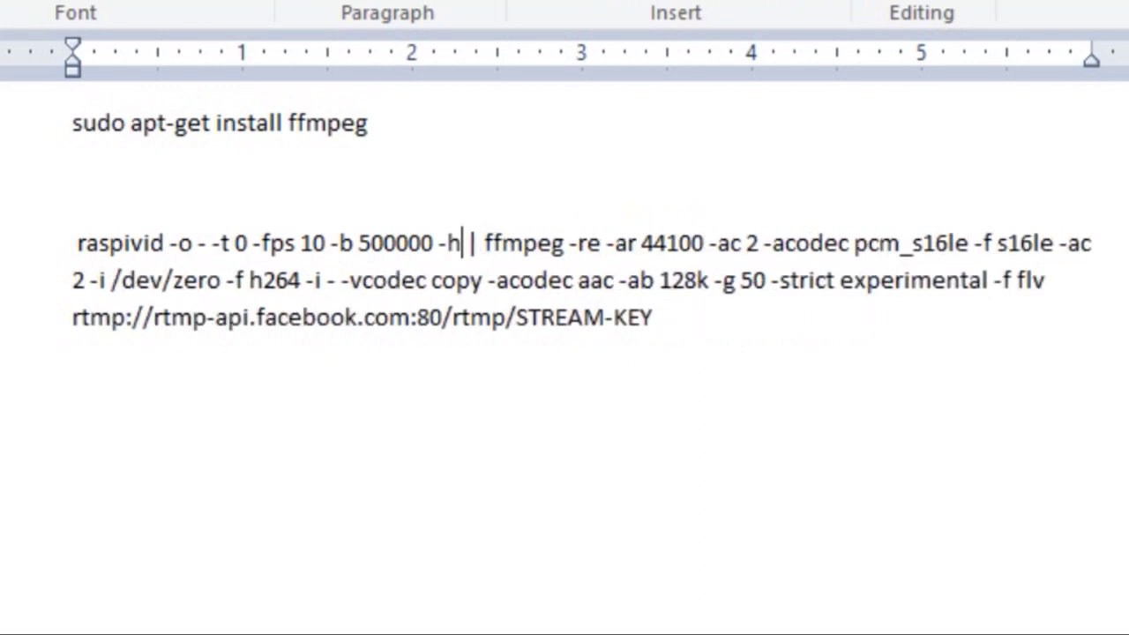
pyautogui.write('vf')
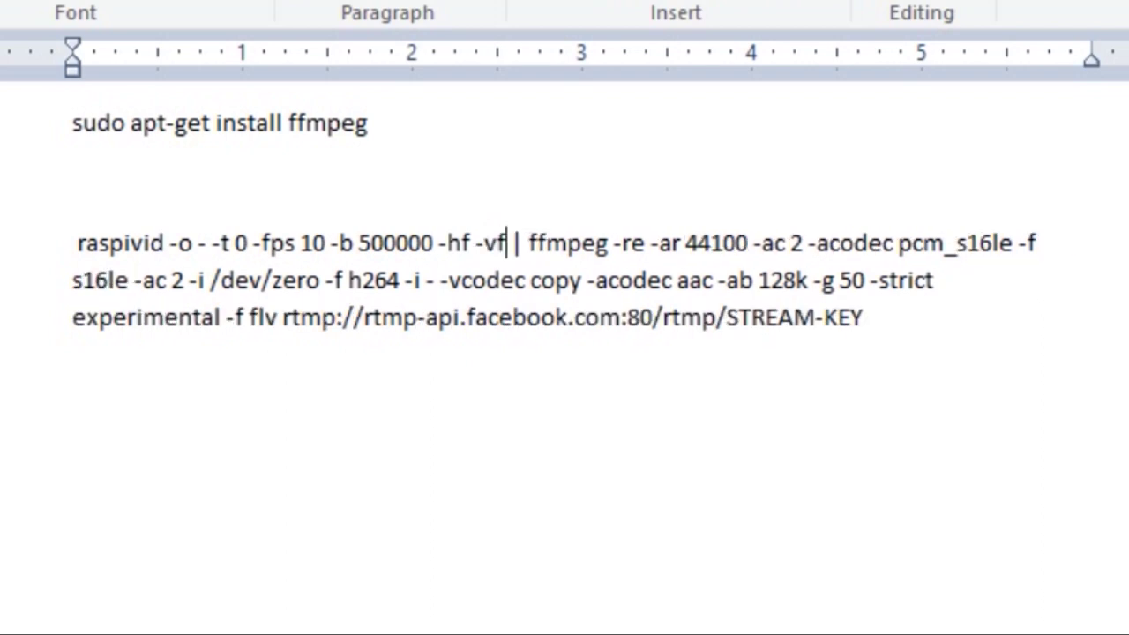